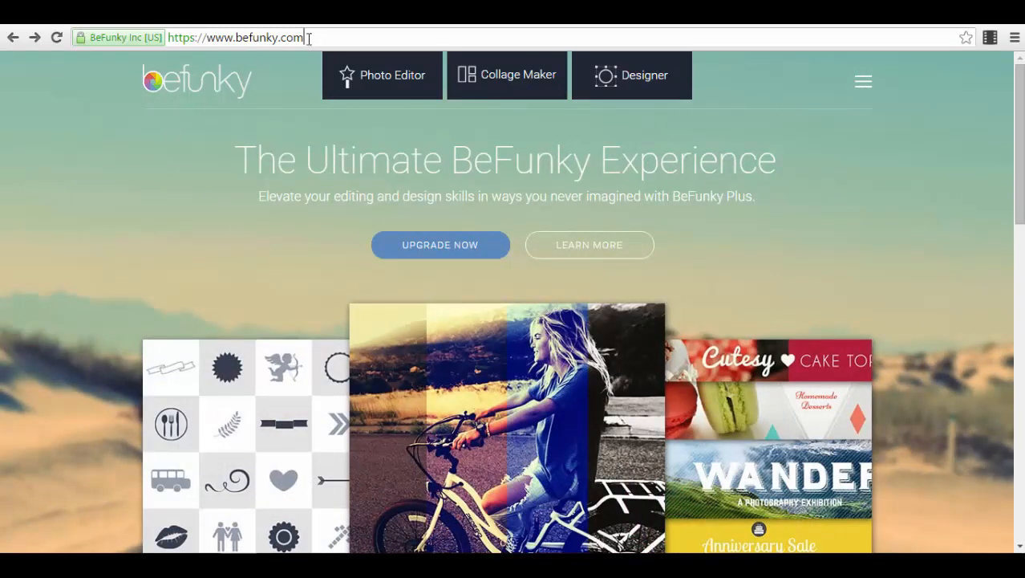
- Open the Photo Editor from the BeFunky home page and load the sample portrait of the smiling woman
drag(309, 37, 156, 41)
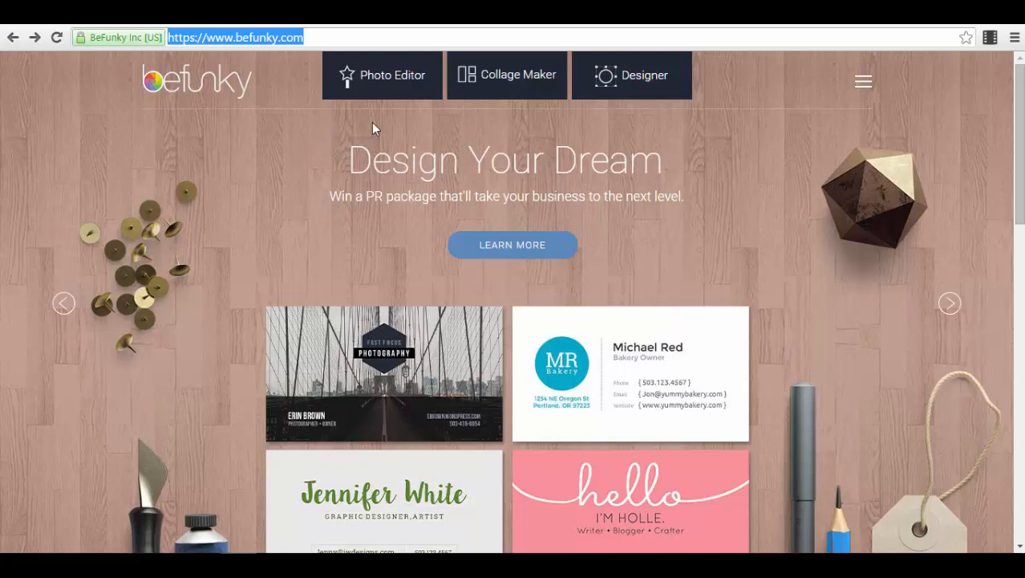
click(377, 90)
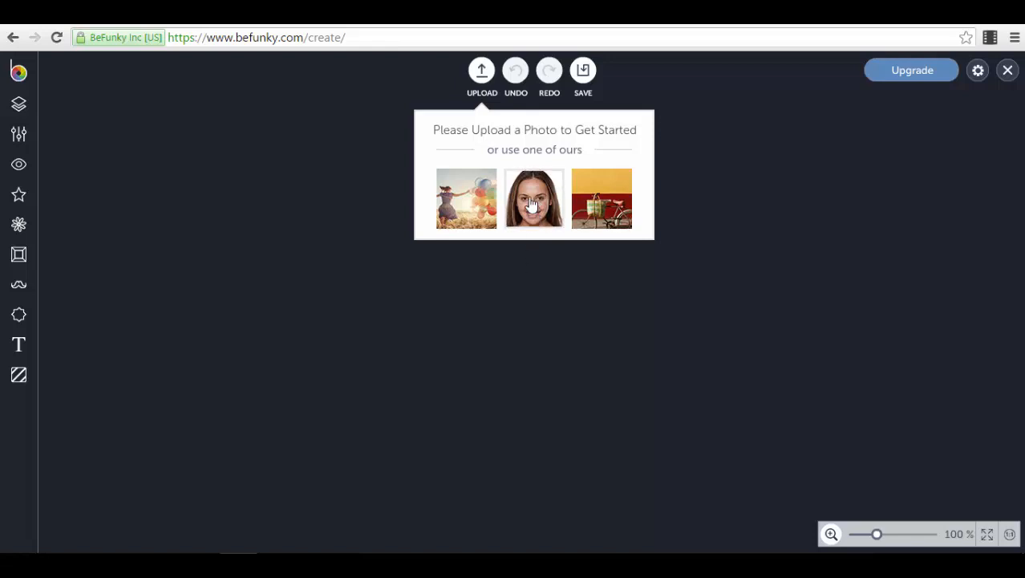
click(532, 205)
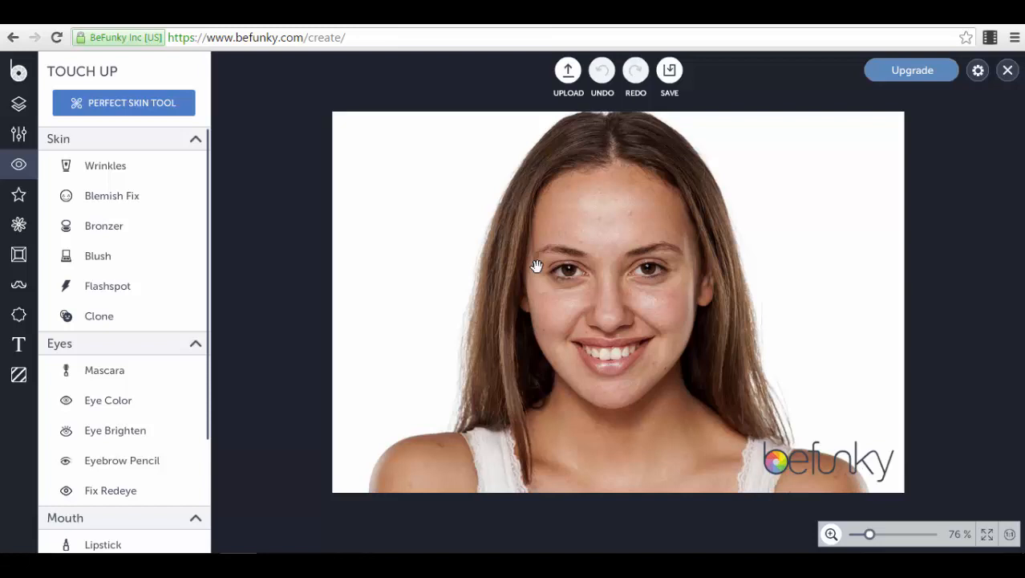
- Add the image 554ENGHFBXBKV as a new layer and shift it slightly upward over the portrait
click(14, 112)
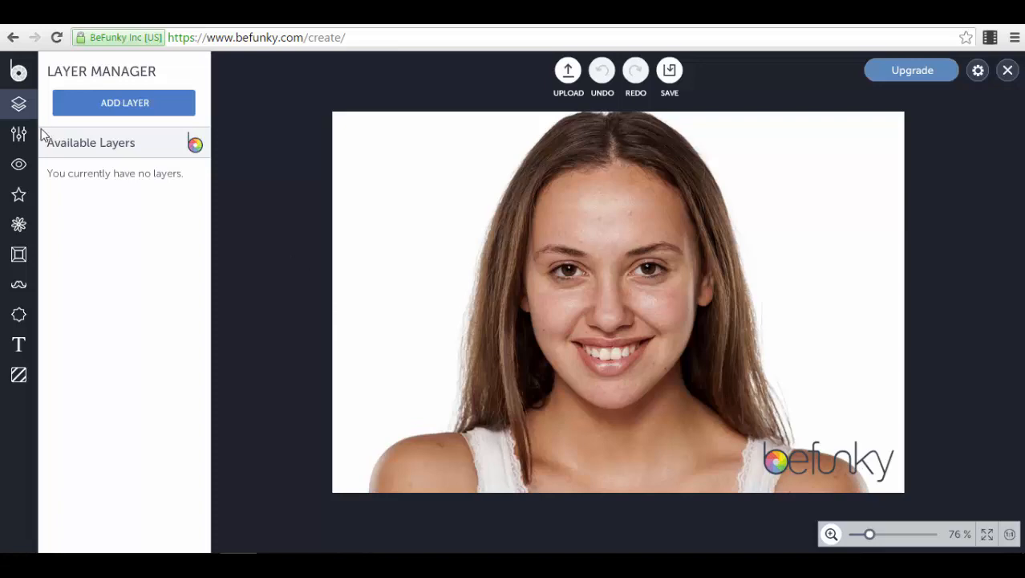
click(118, 109)
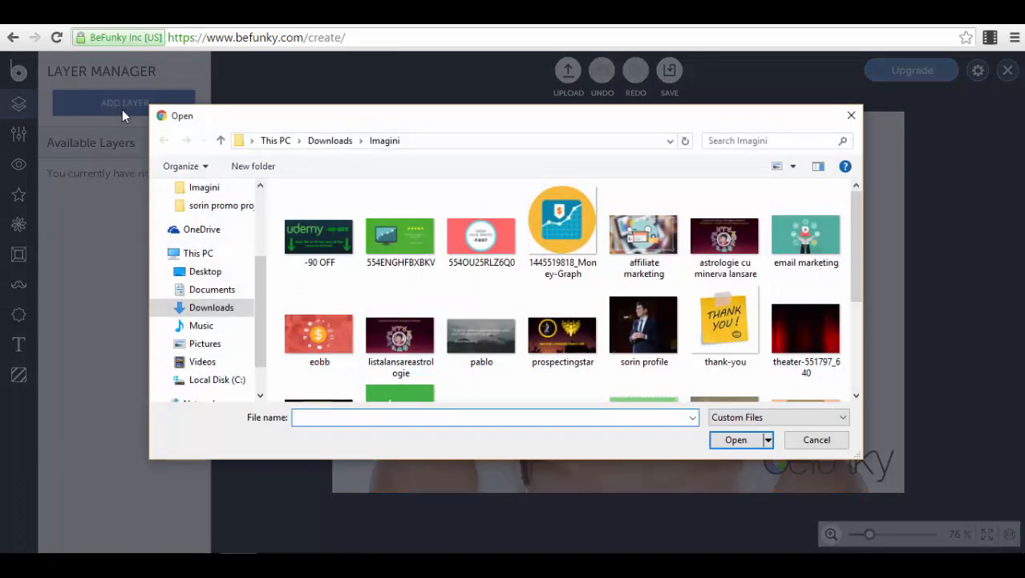
click(424, 244)
click(740, 440)
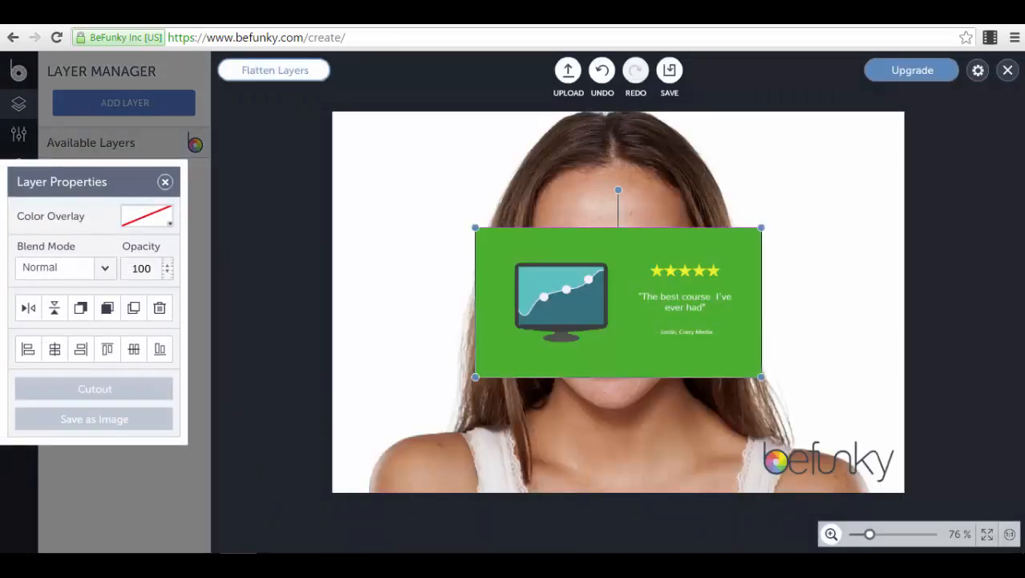
drag(608, 369, 641, 337)
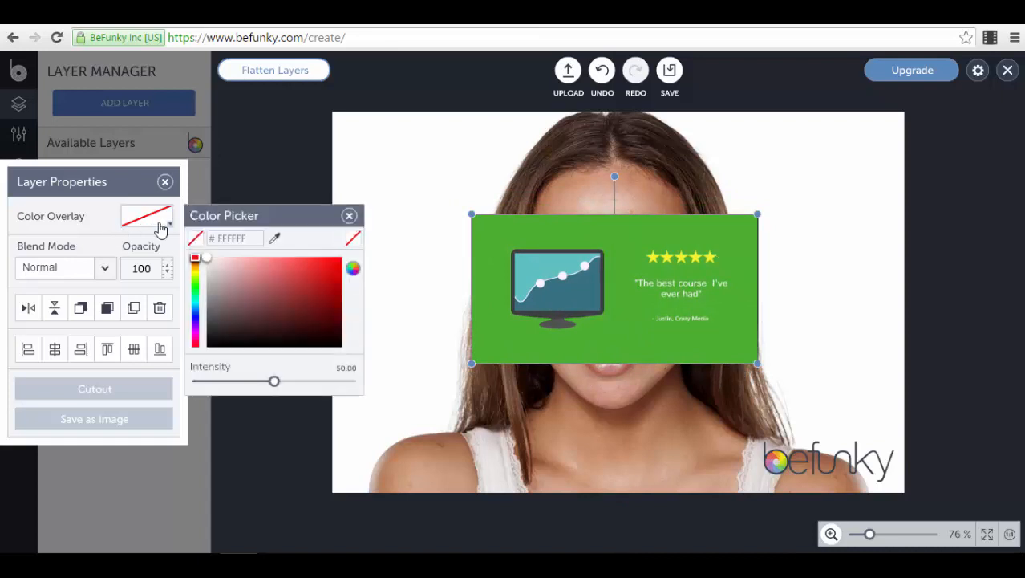
- Give the added layer a red color overlay and align it with the upper-left corner of the portrait
click(334, 265)
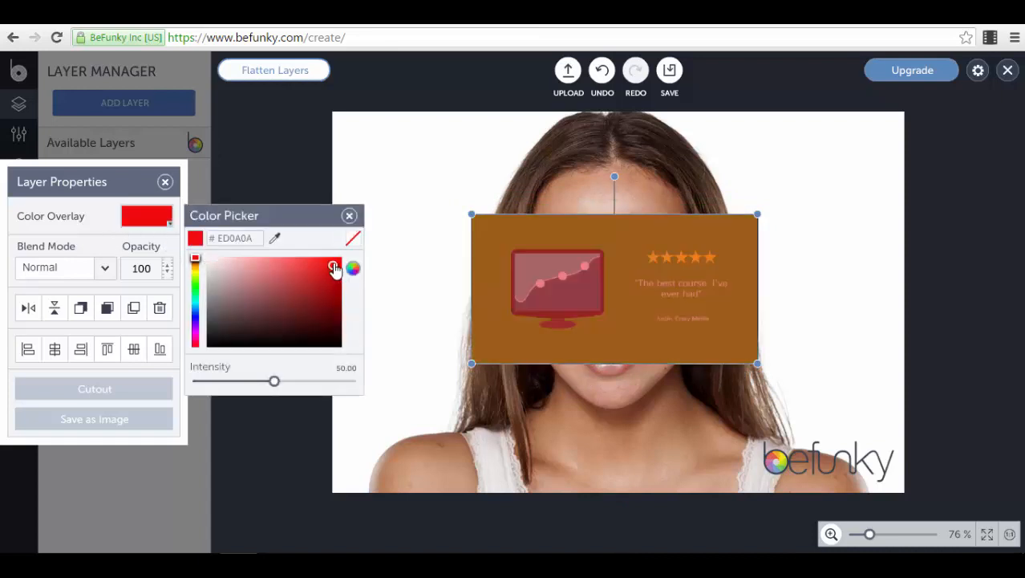
click(349, 215)
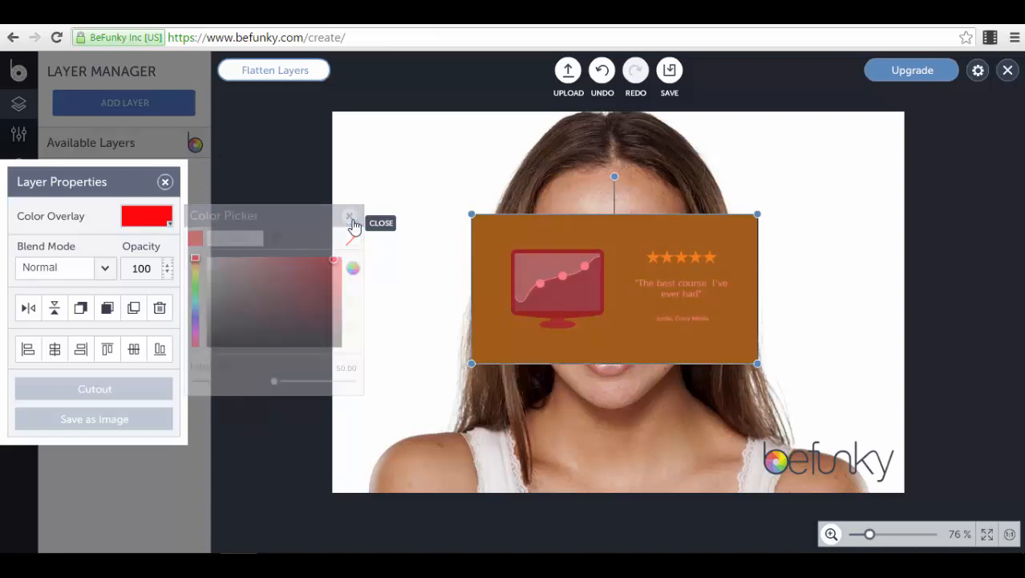
drag(594, 306, 457, 205)
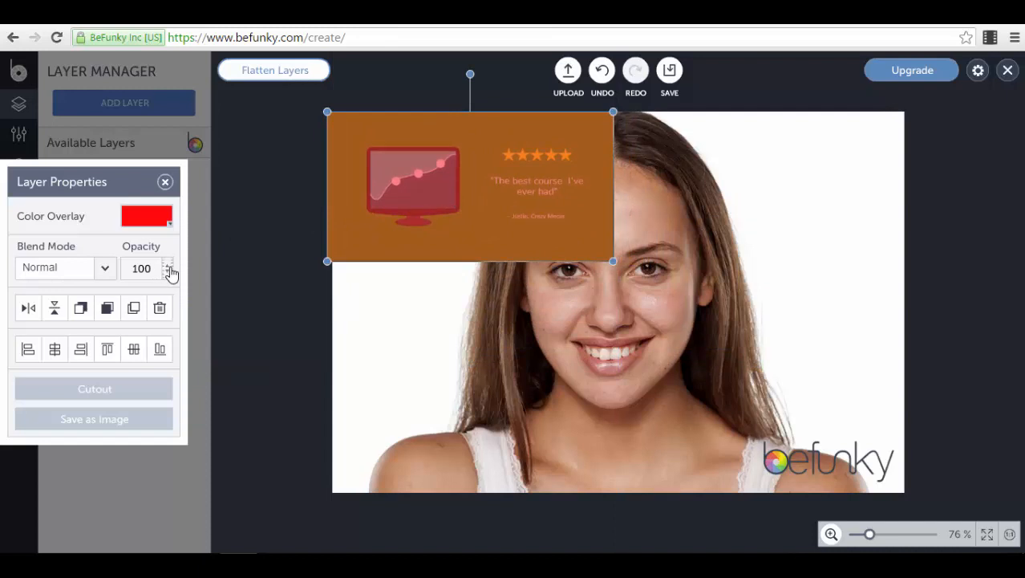
mouse_move(513, 206)
mouse_down()
mouse_move(515, 218)
mouse_move(520, 207)
mouse_up()
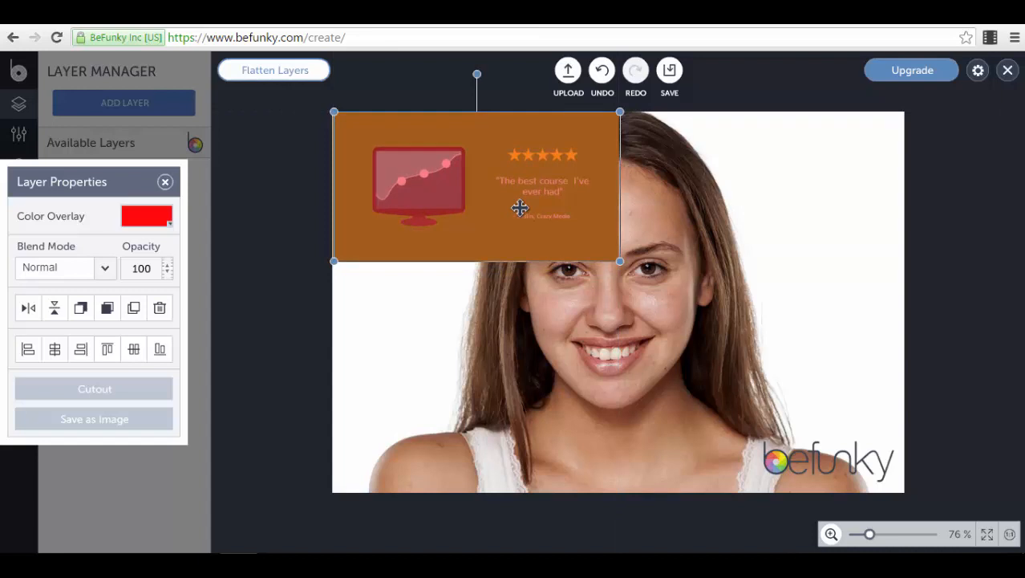
- Try the layer at 60 opacity over the woman's face, and delete it from the photo
click(167, 273)
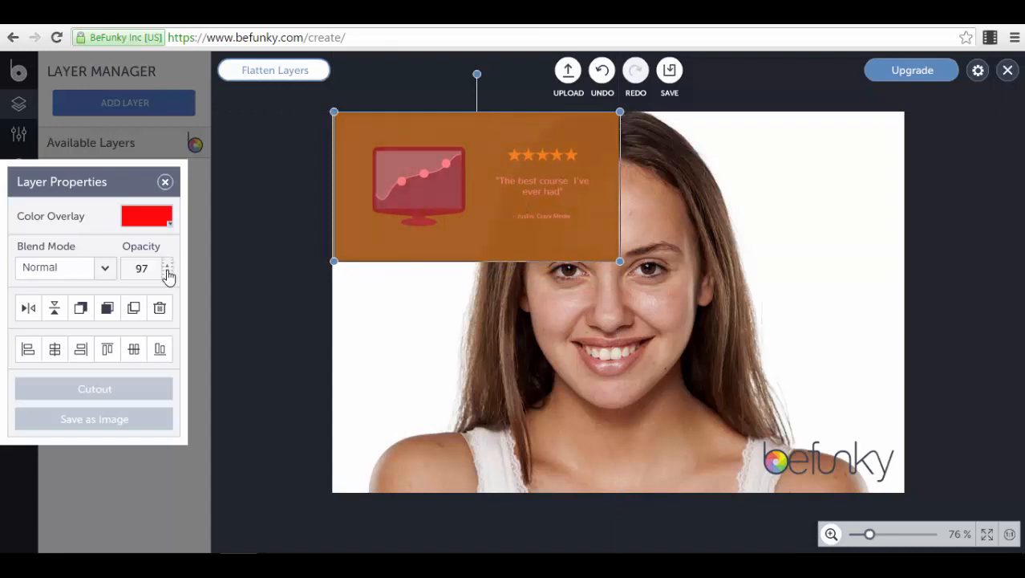
drag(167, 273, 168, 267)
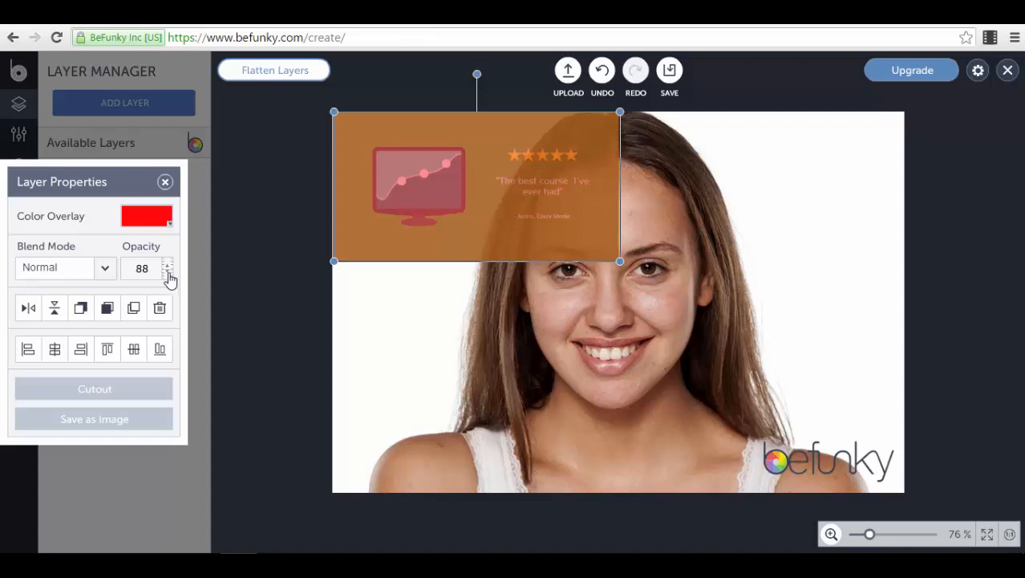
click(168, 274)
drag(169, 278, 168, 278)
drag(533, 192, 606, 281)
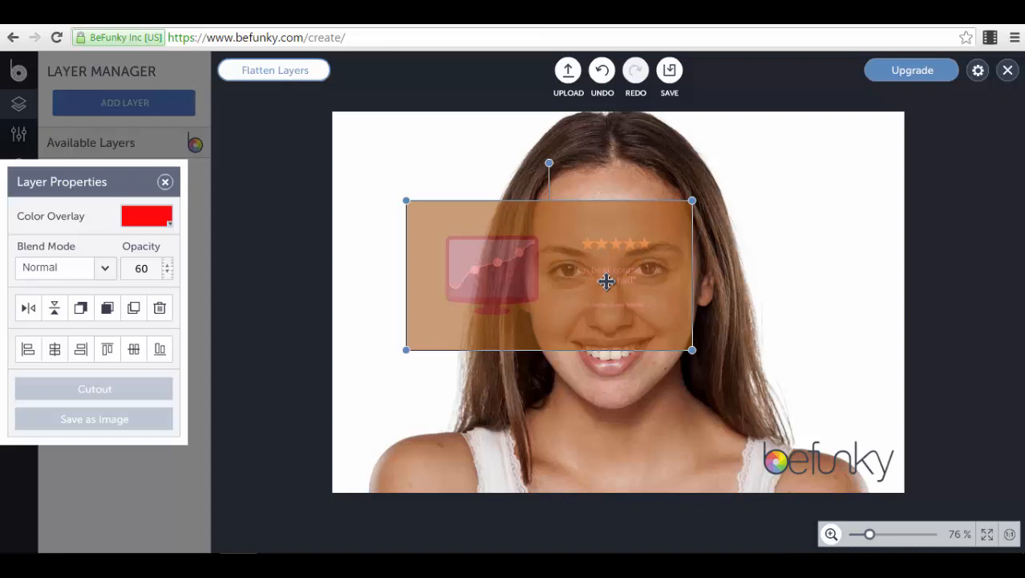
key(Delete)
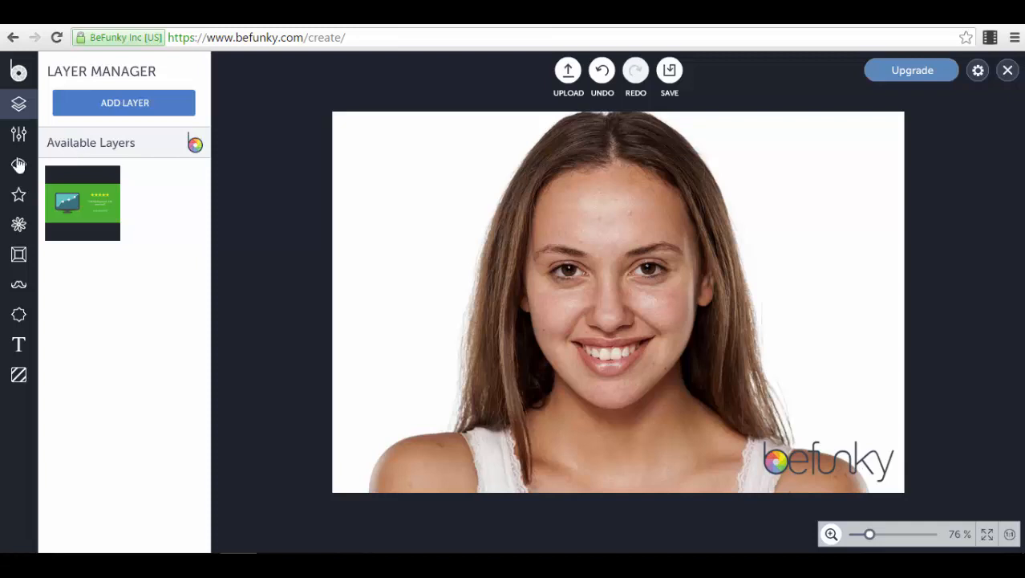
- Try a landscape Golden Ratio crop of the portrait with a 936 × 575 px frame, and discard it
click(17, 138)
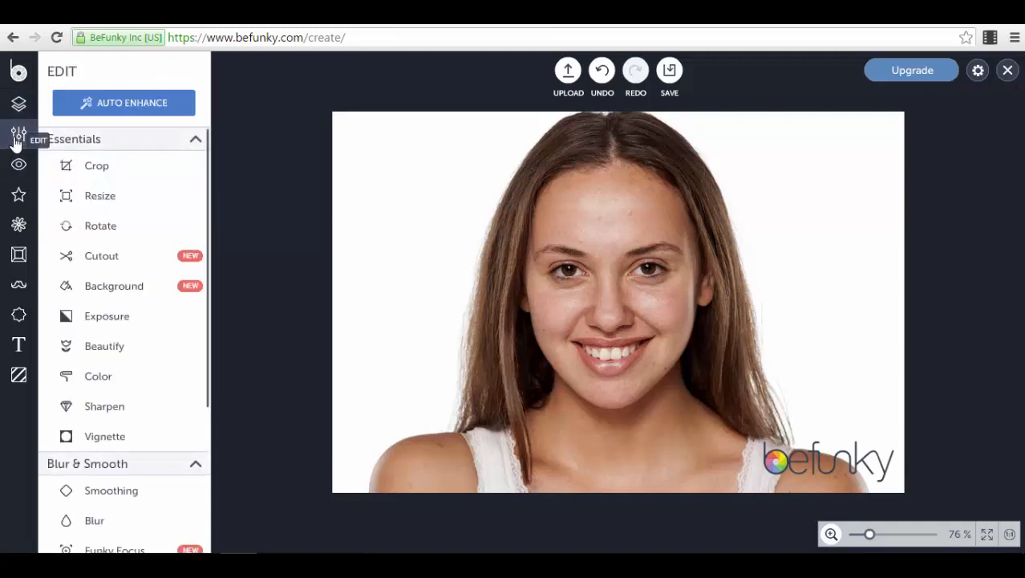
click(94, 172)
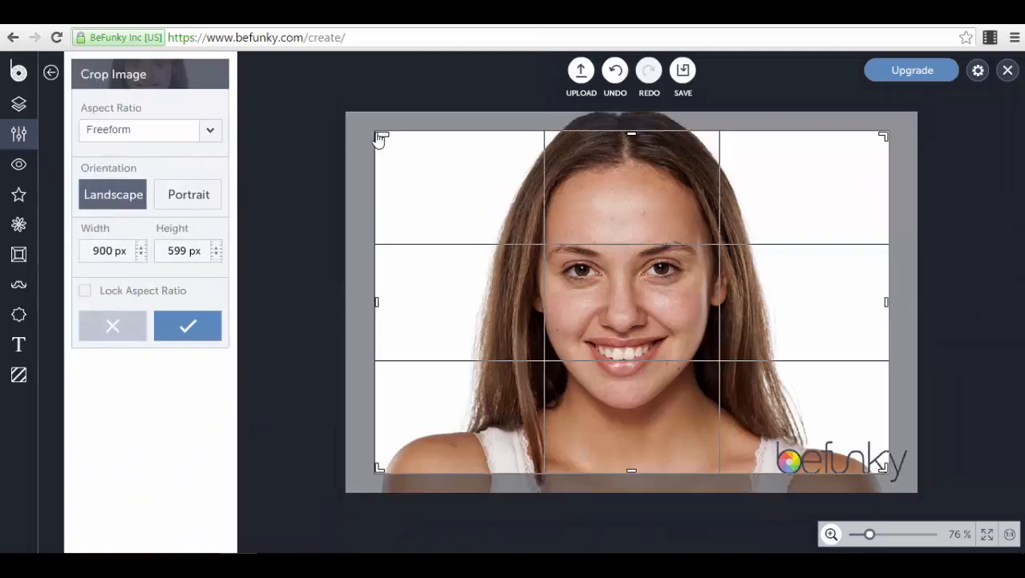
click(198, 203)
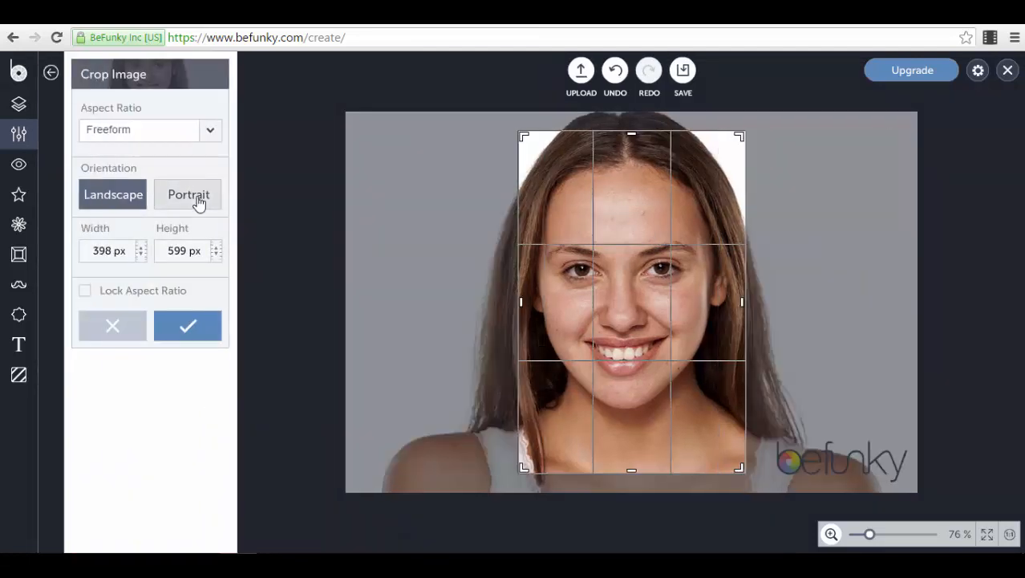
click(105, 197)
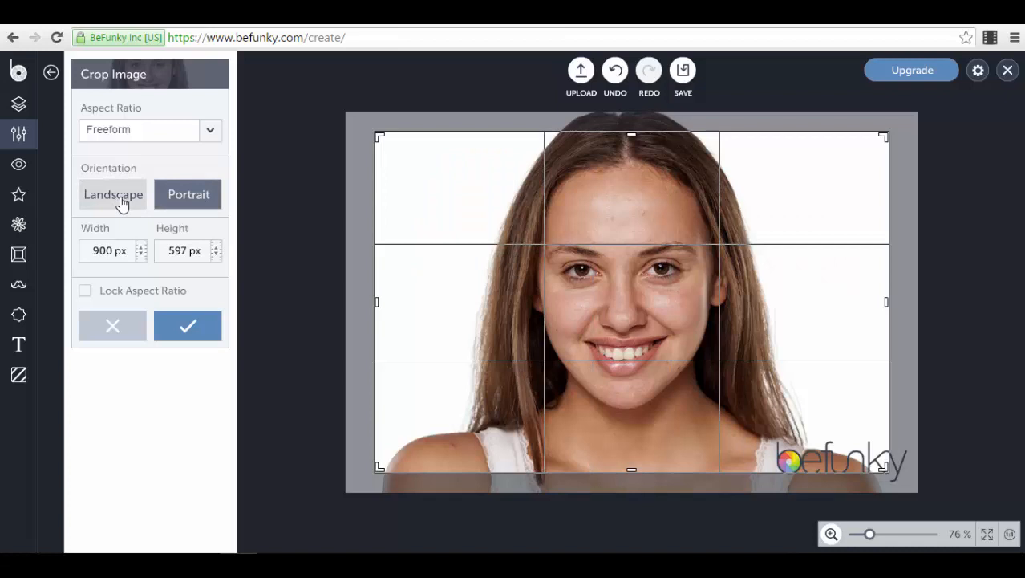
click(203, 140)
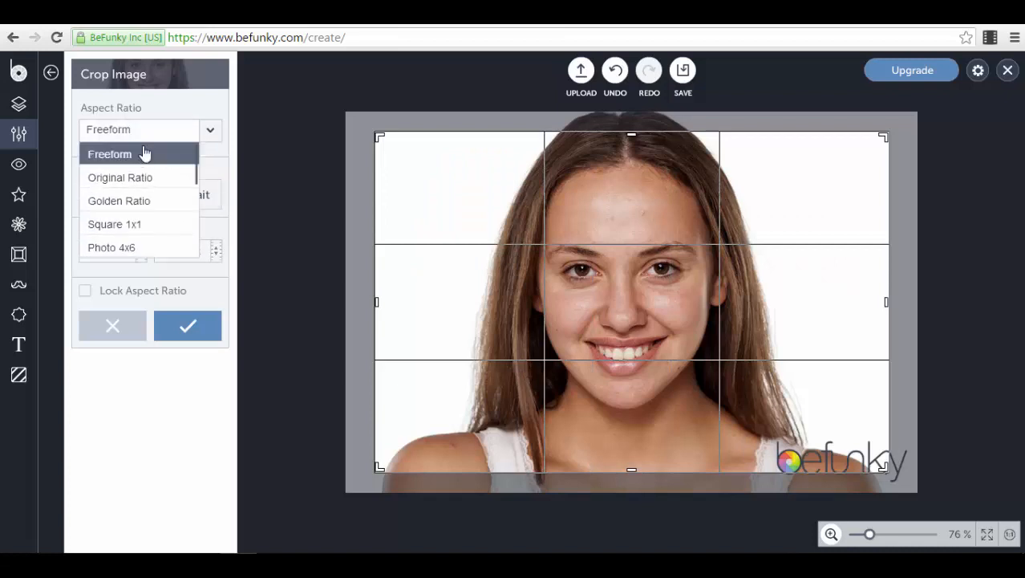
click(155, 202)
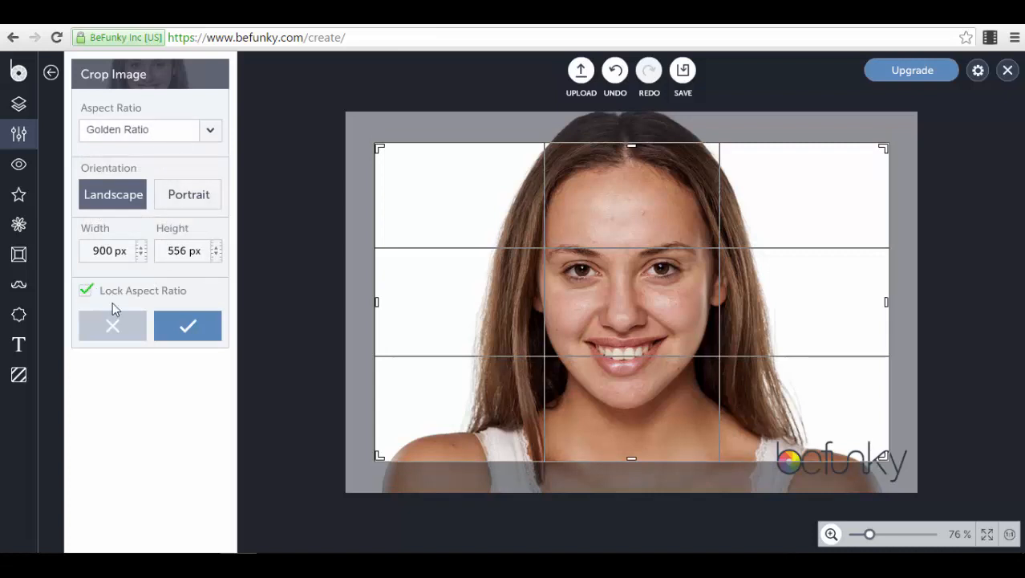
drag(380, 151, 357, 172)
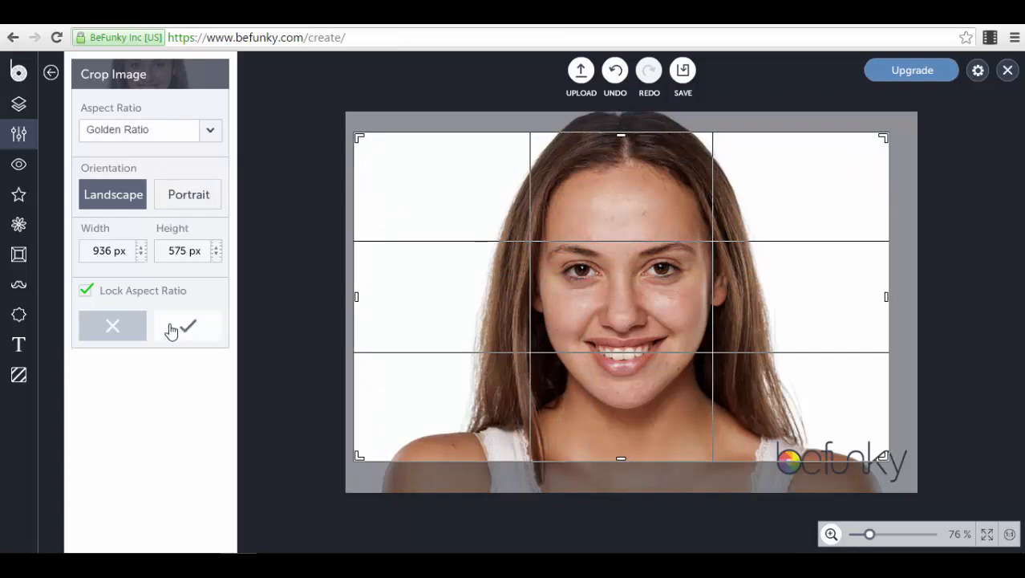
click(119, 332)
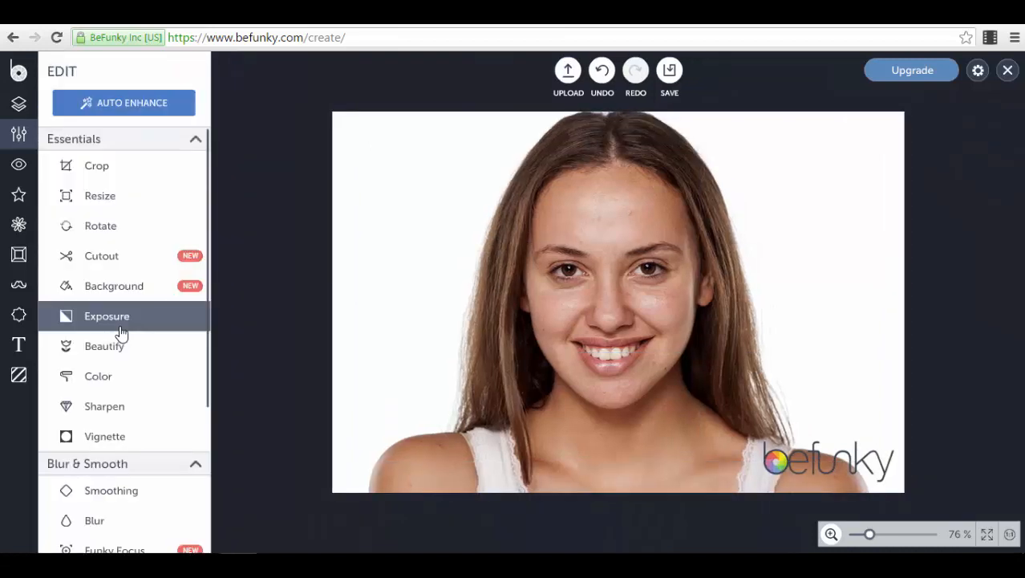
- Examine the Resize settings and the Background tool's Paint options, leaving both without applying anything
click(141, 208)
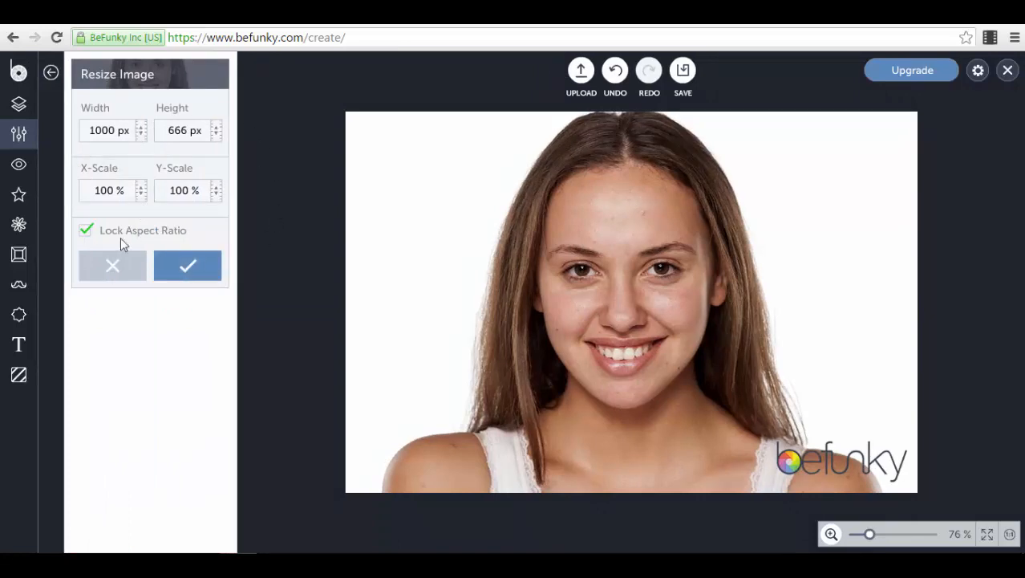
click(102, 270)
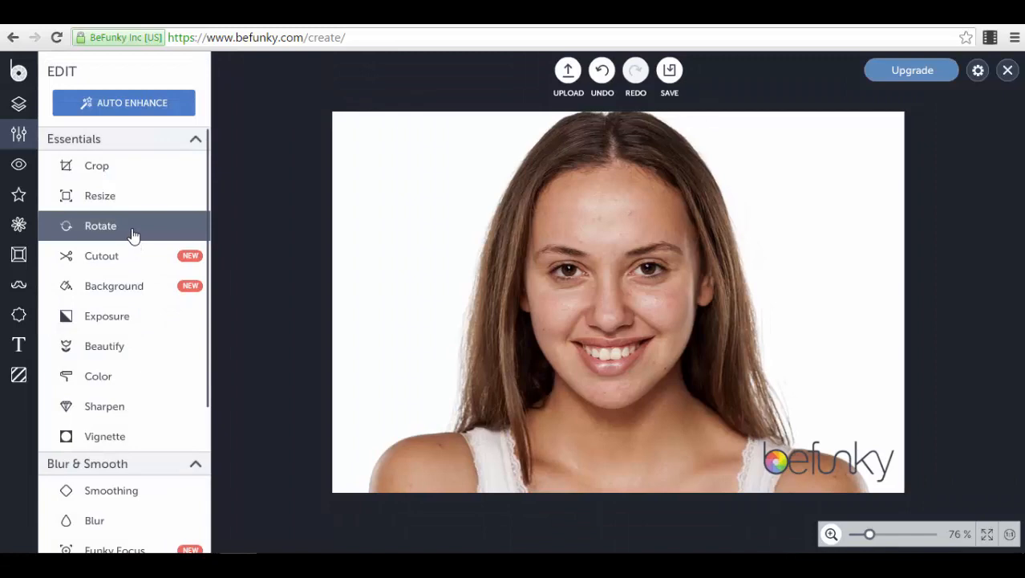
click(132, 288)
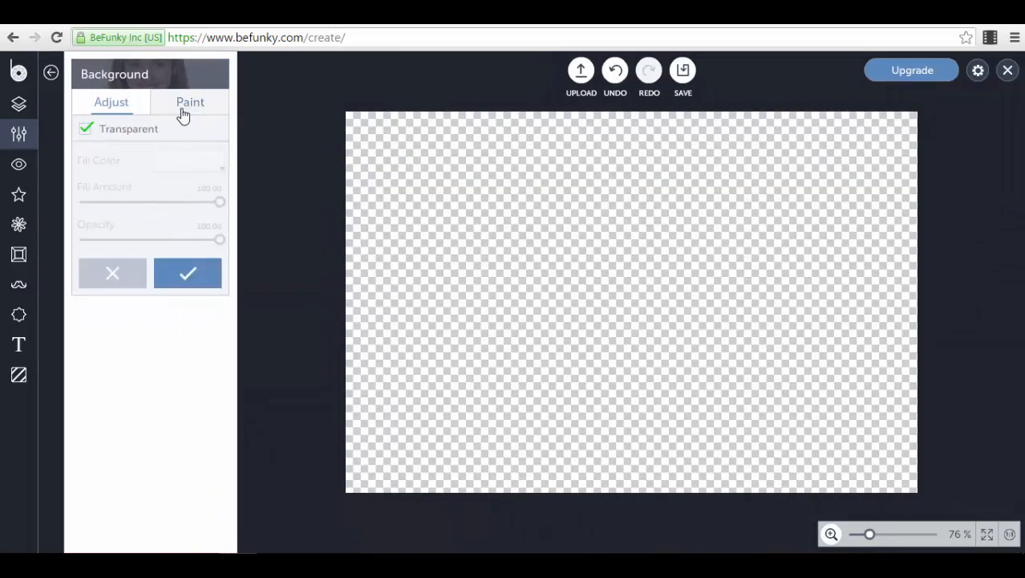
click(184, 108)
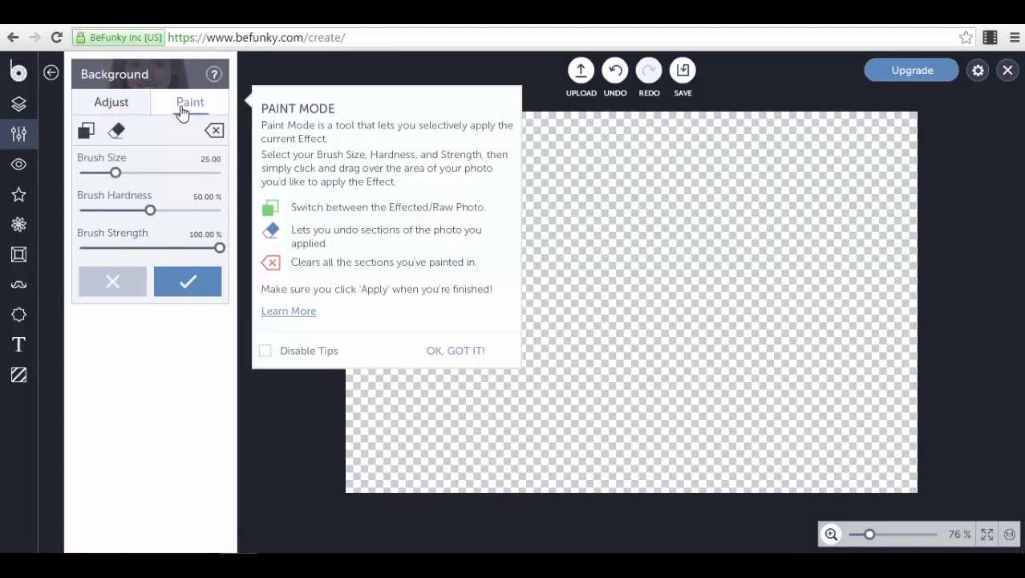
click(111, 282)
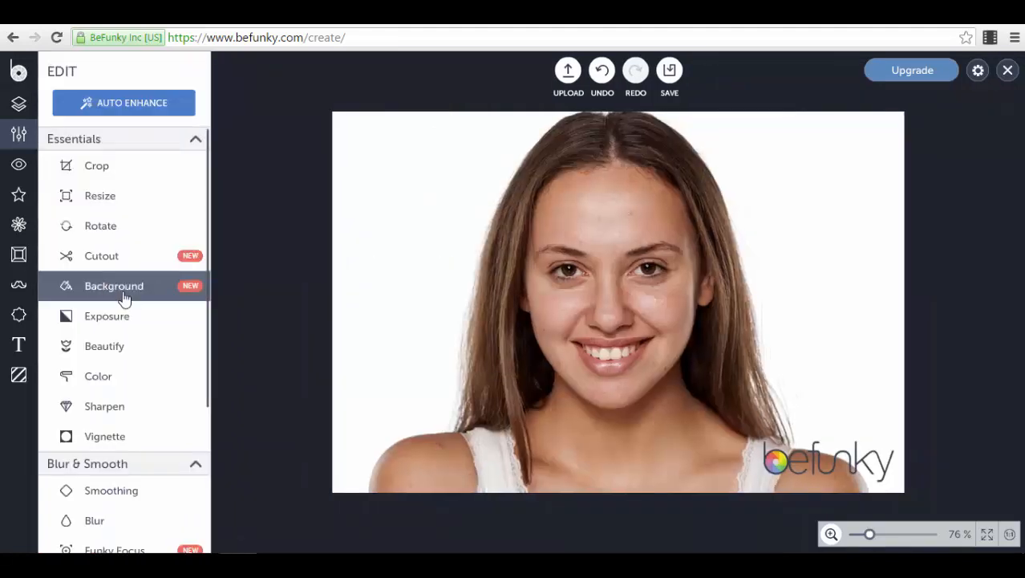
- Try an exposure adjustment with contrast 48 and highlights 12 on the portrait, and discard it
click(136, 329)
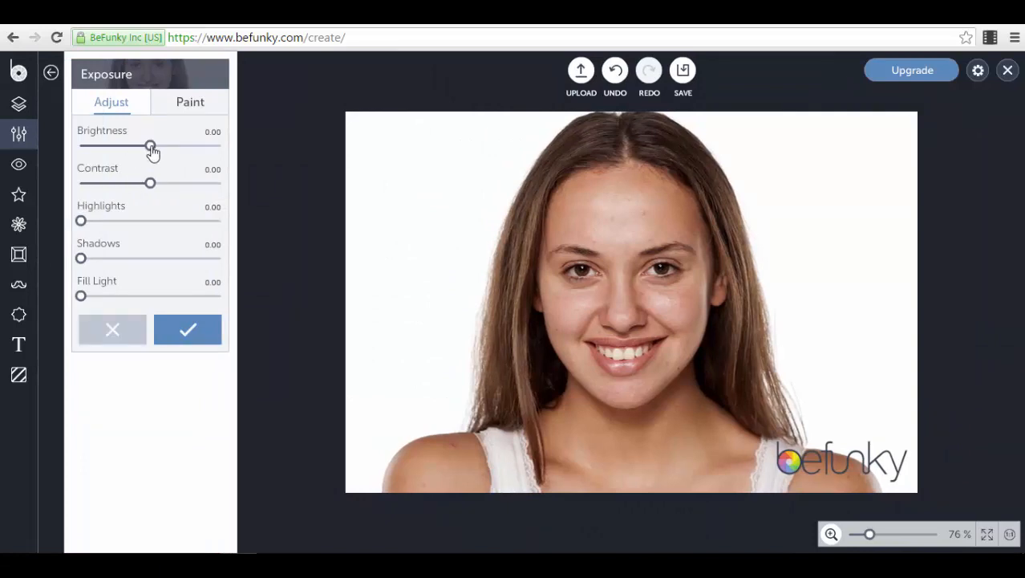
drag(152, 151, 186, 188)
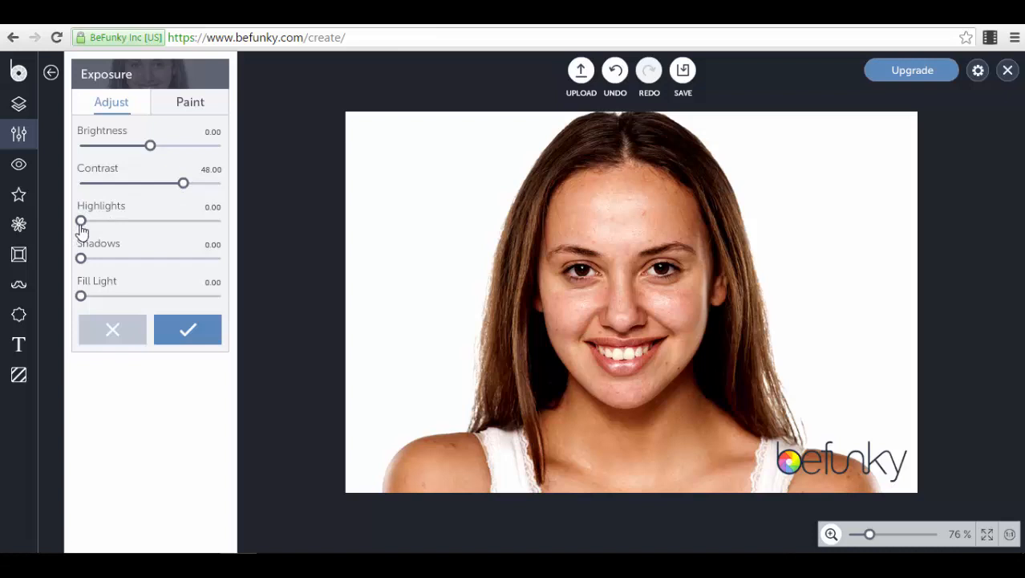
mouse_move(83, 224)
mouse_down()
mouse_move(145, 224)
mouse_move(98, 224)
mouse_up()
drag(81, 261, 46, 266)
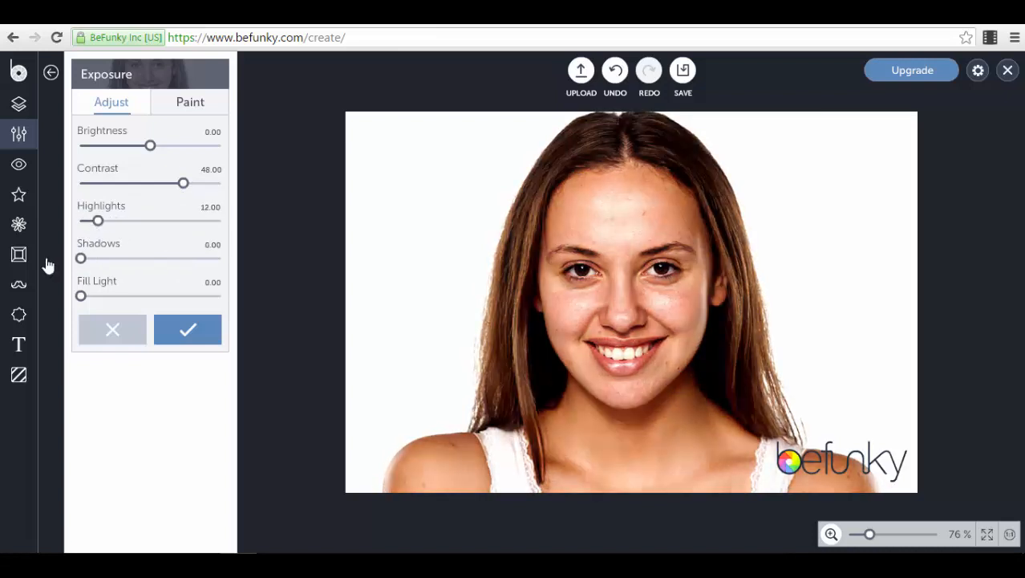
mouse_move(84, 299)
mouse_down()
mouse_move(169, 303)
mouse_move(69, 292)
mouse_up()
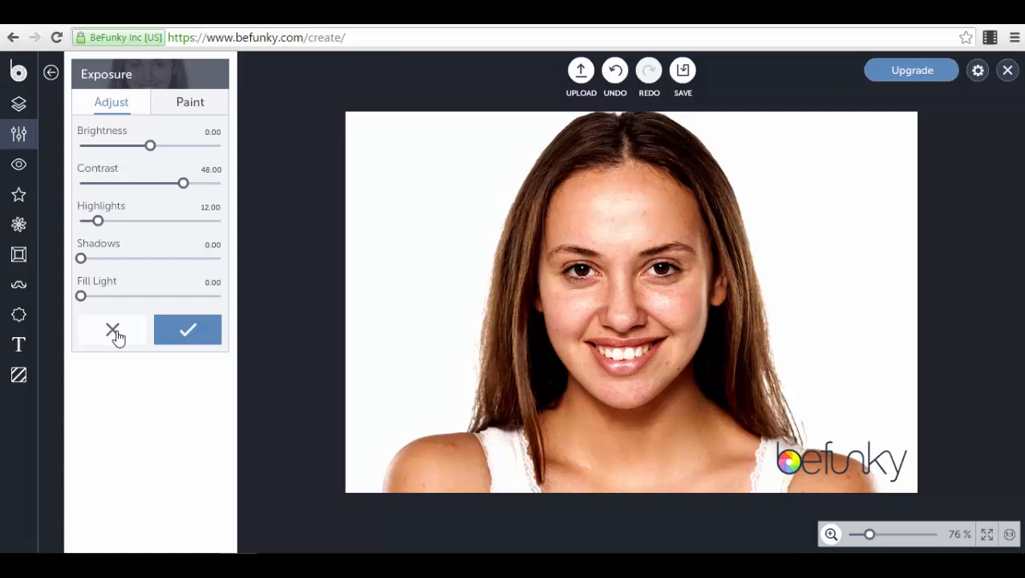
click(114, 332)
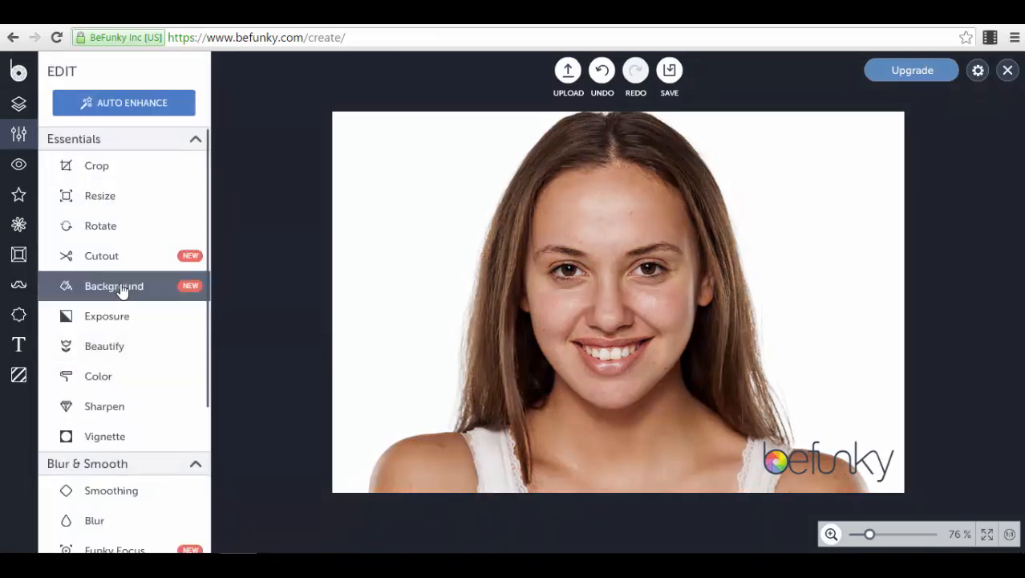
- Try adjusting the Beautify amount on the portrait, and discard the effect
click(142, 351)
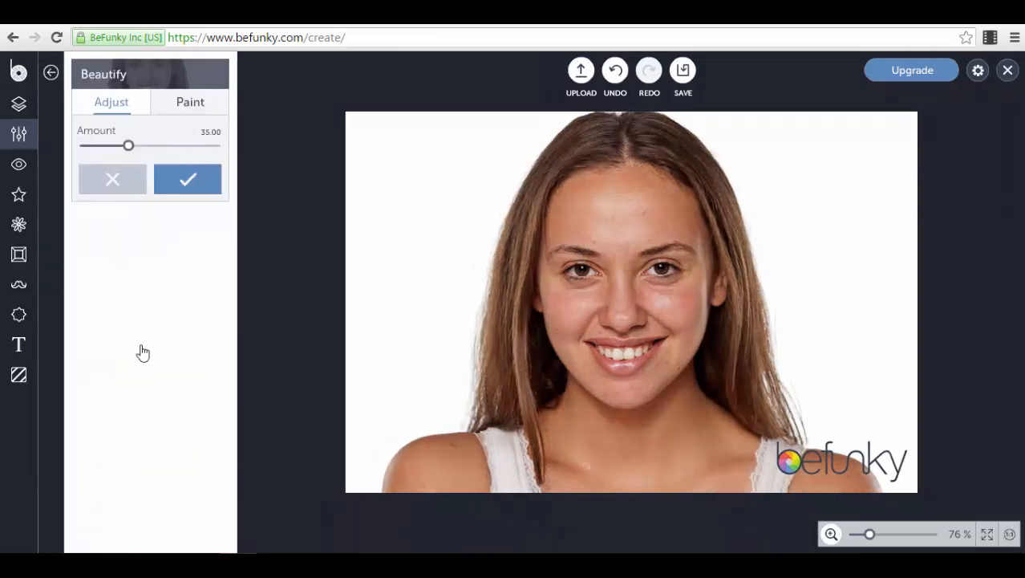
mouse_move(128, 148)
mouse_down()
mouse_move(186, 153)
mouse_move(108, 156)
mouse_move(164, 165)
mouse_move(136, 164)
mouse_up()
click(124, 184)
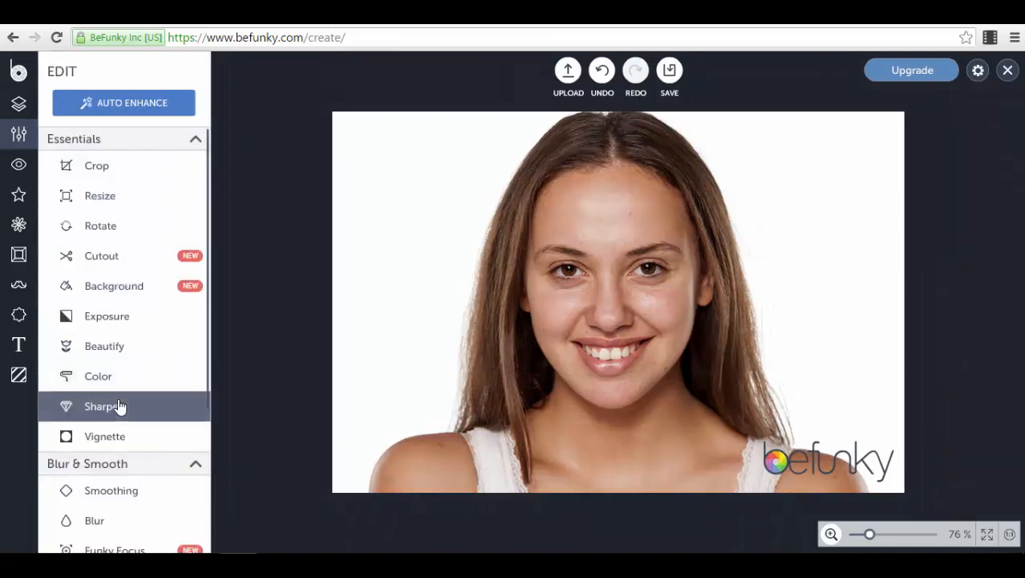
- Try a Color adjustment with hue 74, saturation -48 and temperature -38 on the portrait, and discard it
click(119, 375)
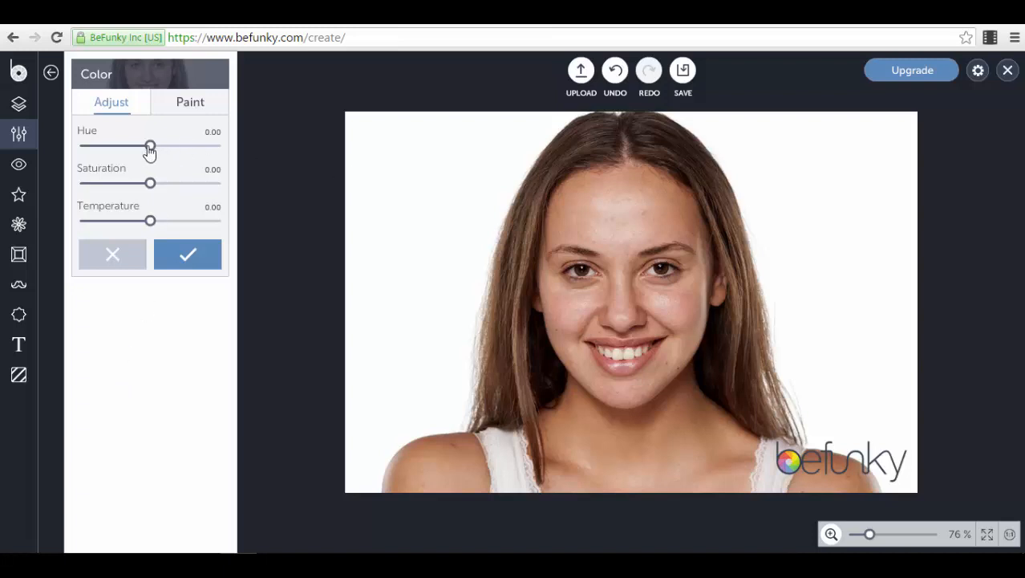
drag(150, 145, 117, 186)
drag(150, 222, 97, 239)
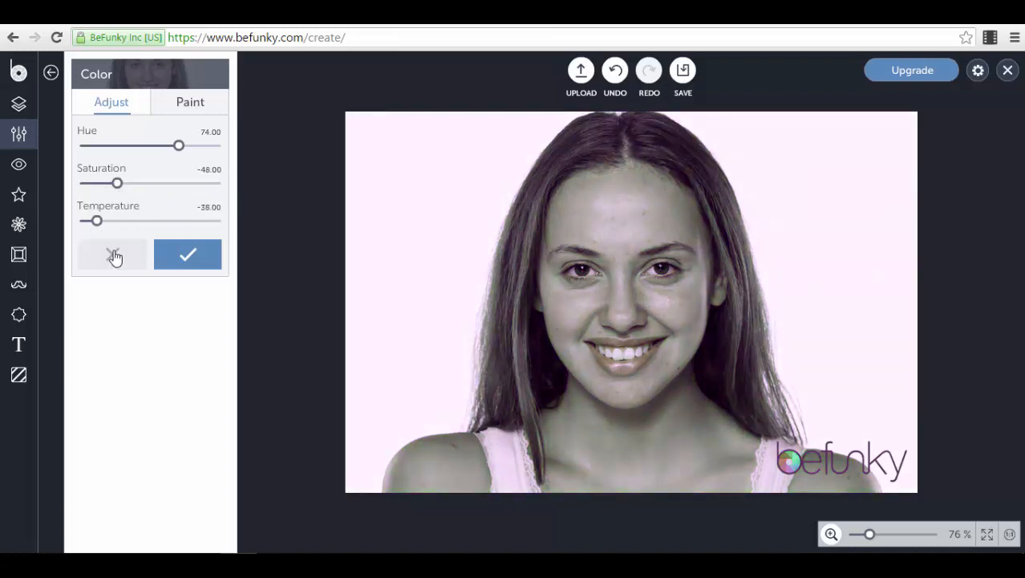
click(111, 257)
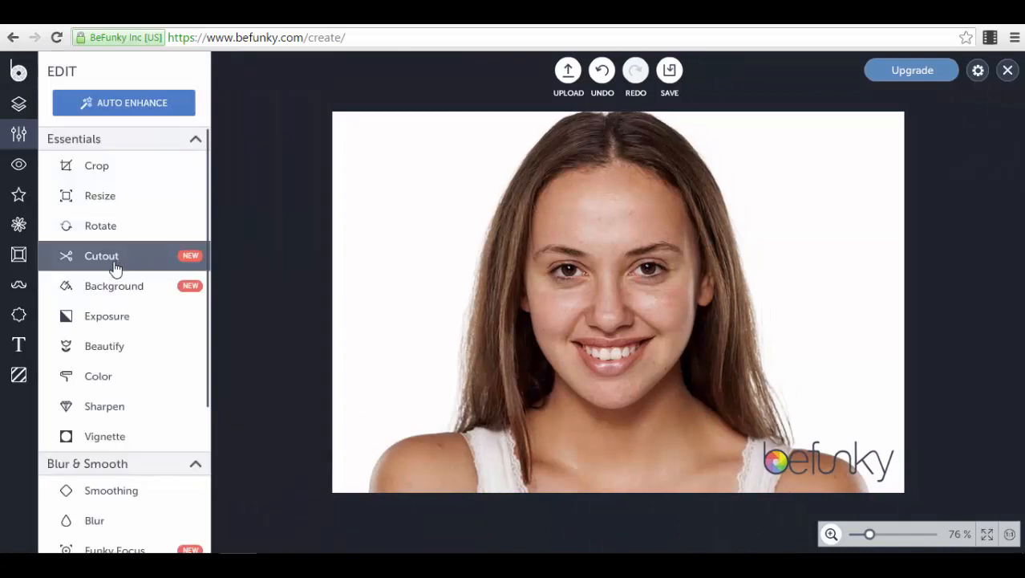
- Try sharpening the portrait by 82 and preview the default black vignette, discarding both effects
click(104, 406)
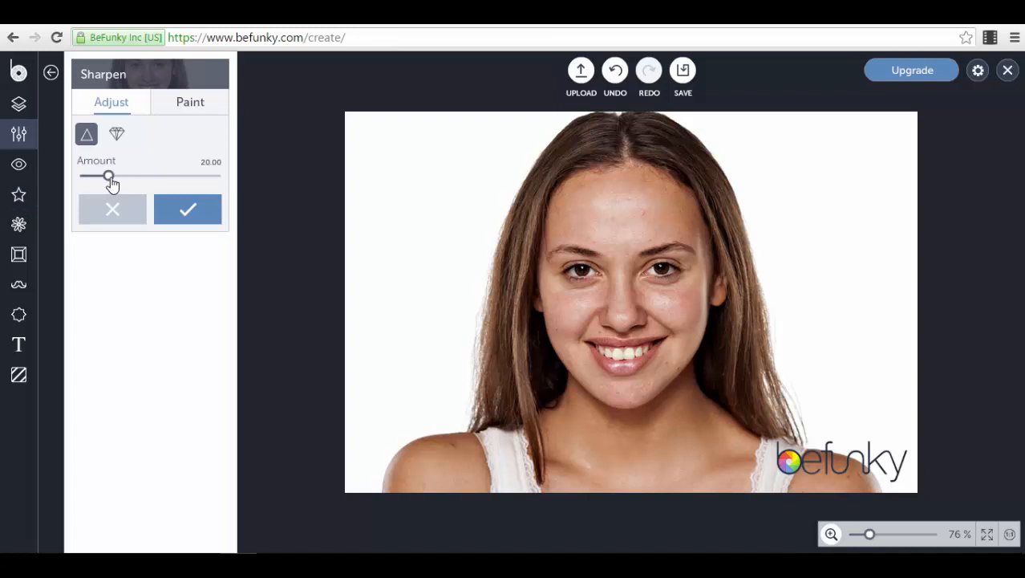
drag(112, 181, 199, 196)
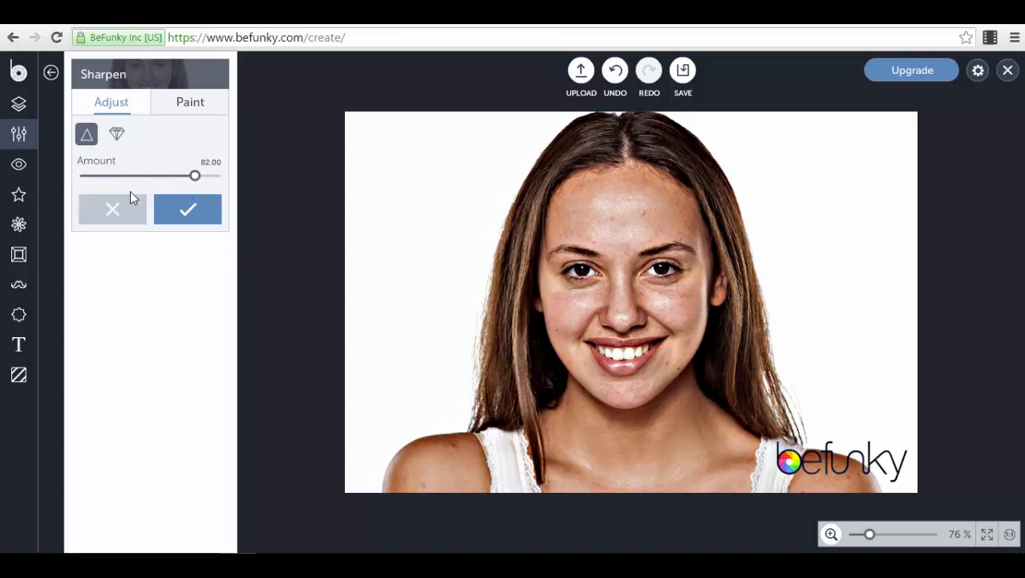
click(121, 211)
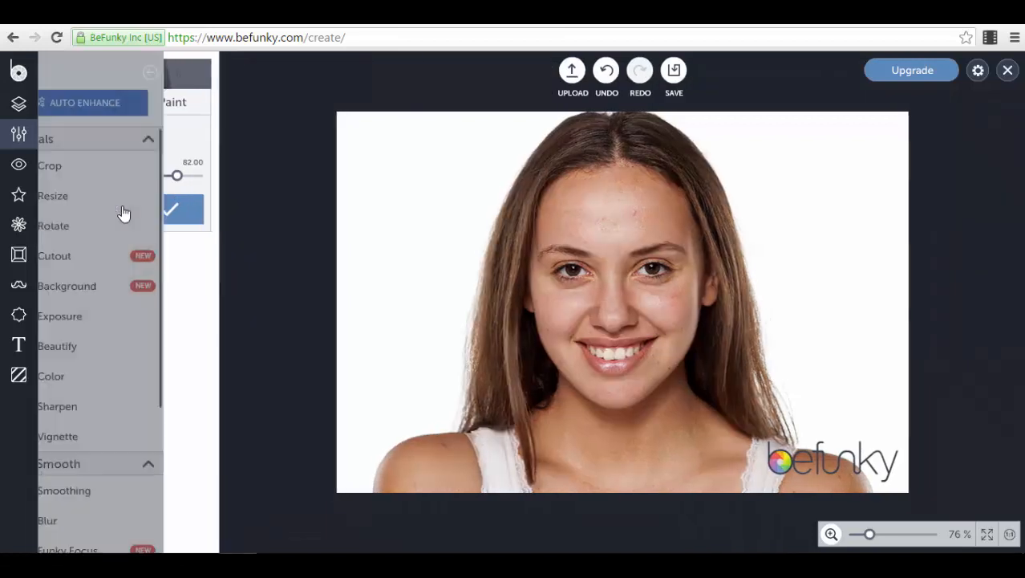
click(137, 437)
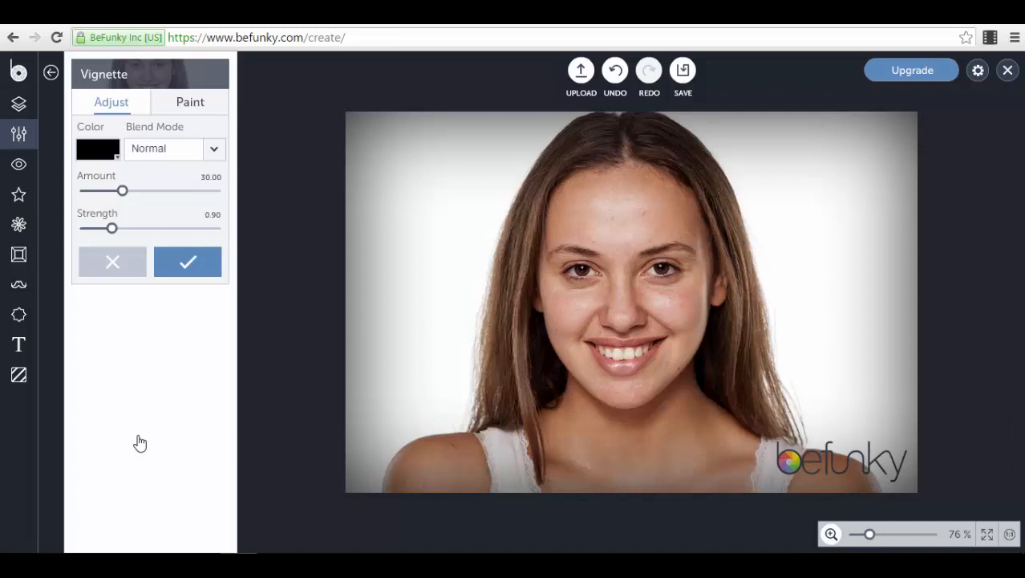
click(119, 262)
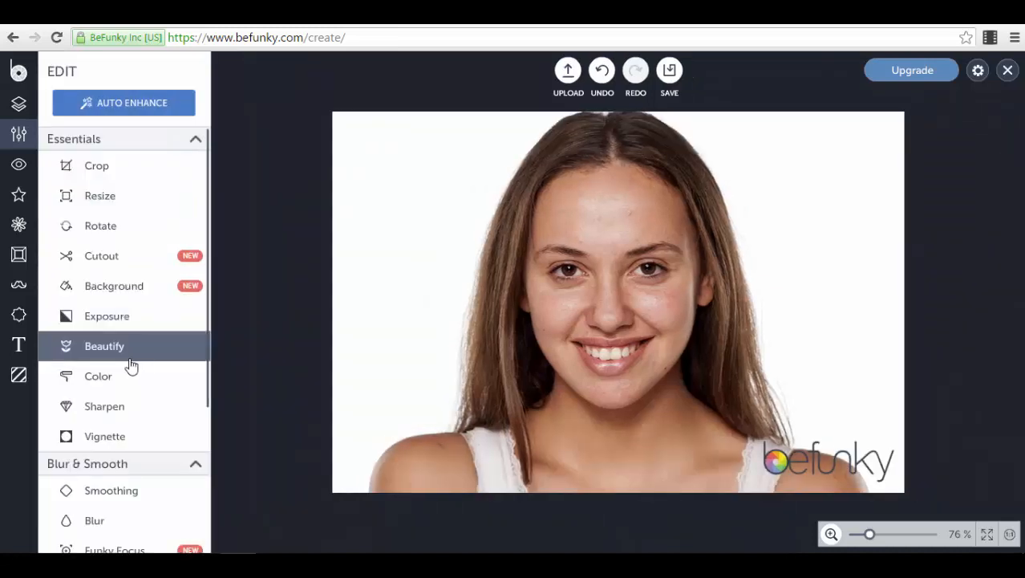
- Try Smoothing with an amount of 83 on the portrait, and discard it
scroll(131, 365, down, 3)
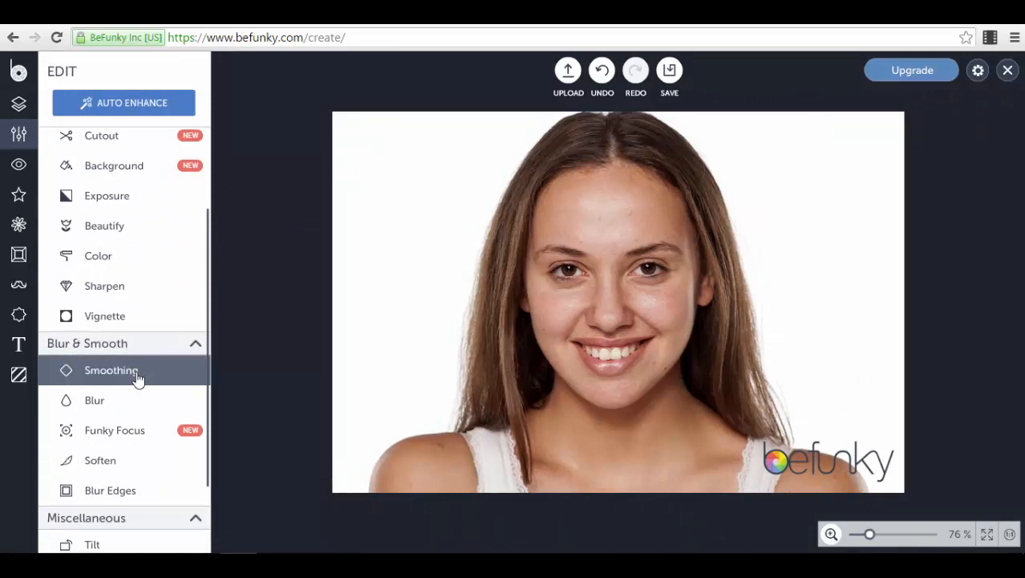
click(176, 378)
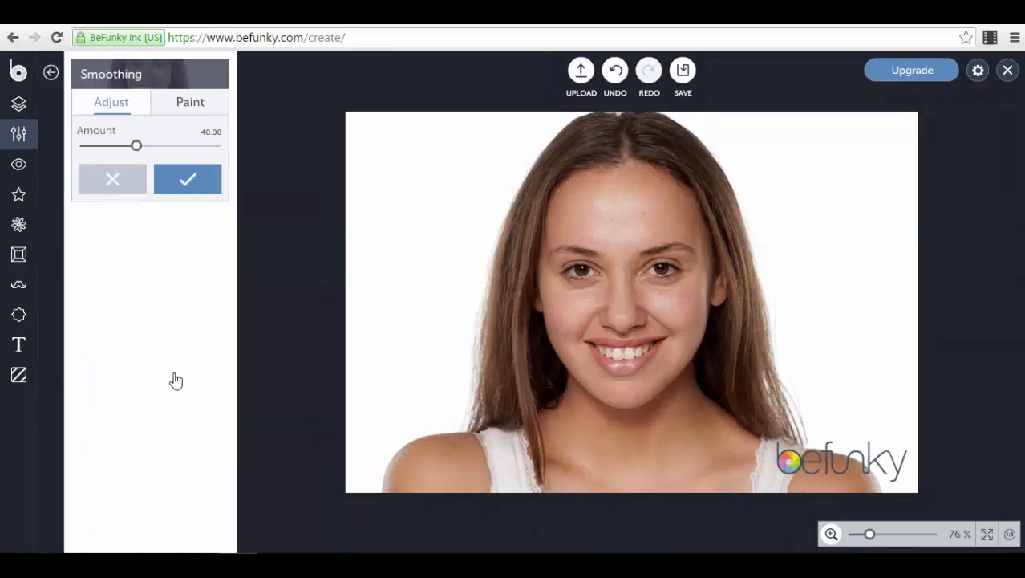
drag(141, 146, 199, 163)
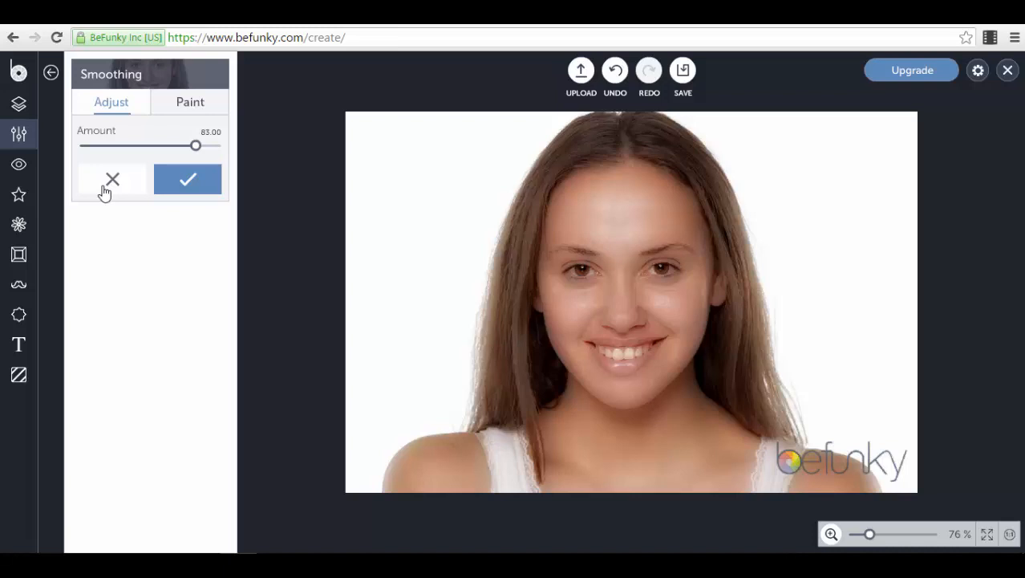
click(111, 180)
- Try Blur with an amount of 13 on the whole portrait, and discard it
click(113, 406)
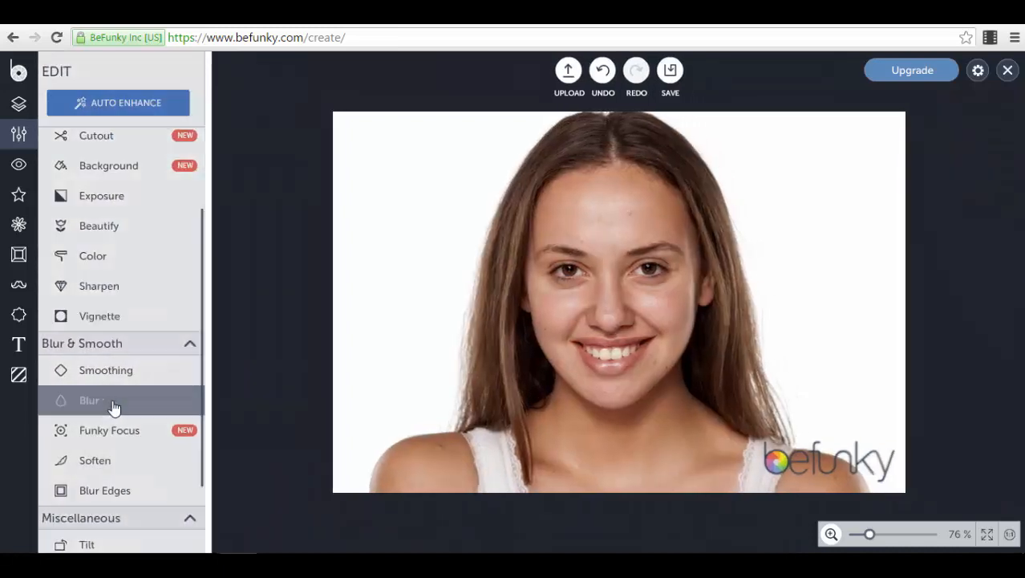
drag(87, 148, 140, 155)
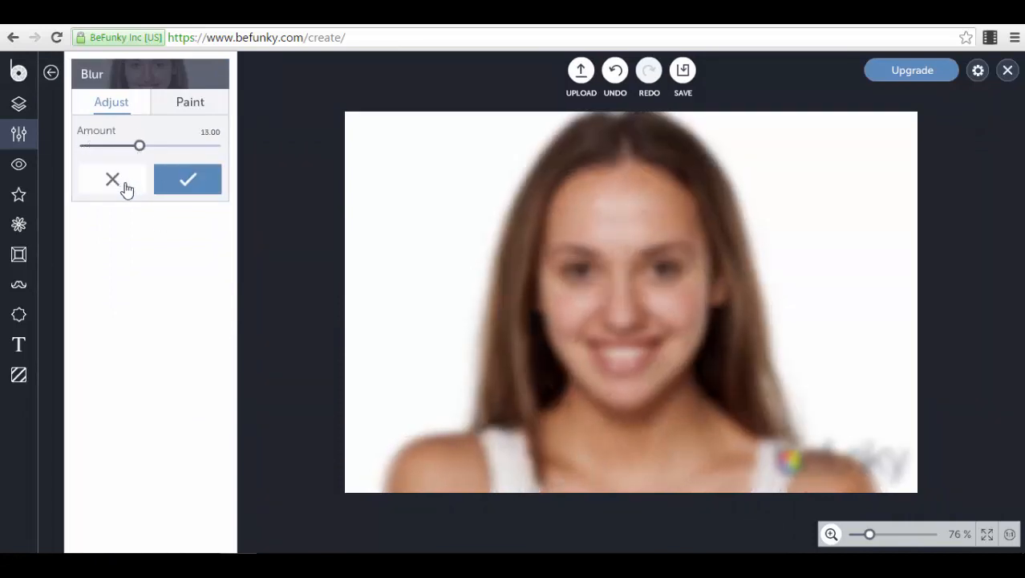
click(112, 179)
- Try a radial Funky Focus around the face, adjusting the focal region and setting the blur amount to 26, and discard it
scroll(130, 389, down, 2)
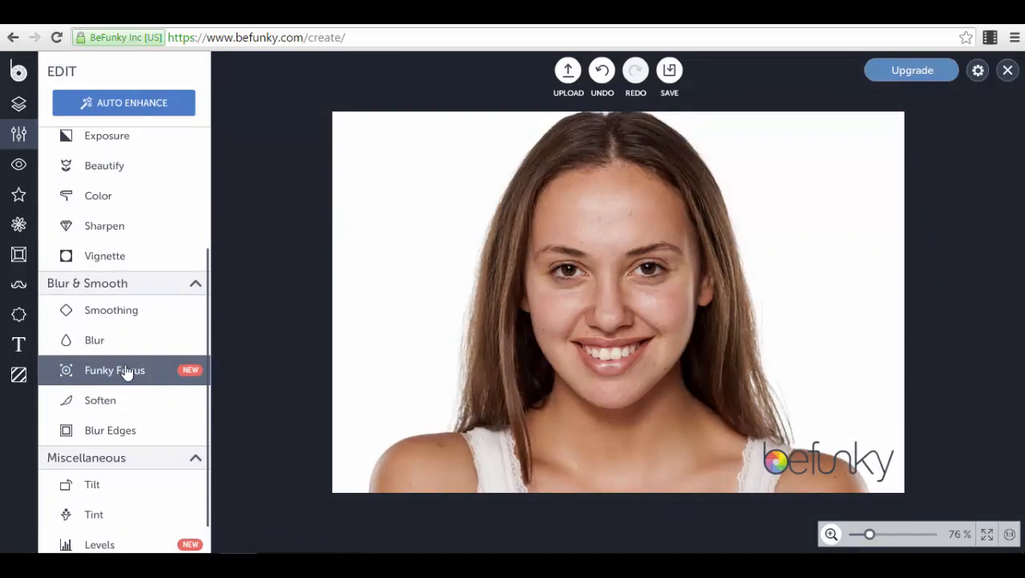
click(114, 370)
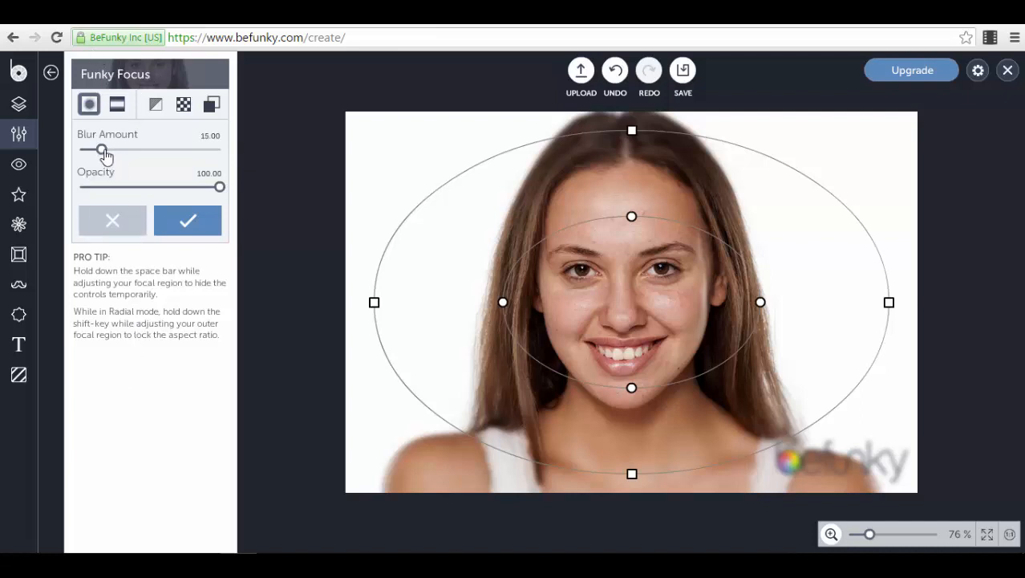
drag(102, 150, 147, 161)
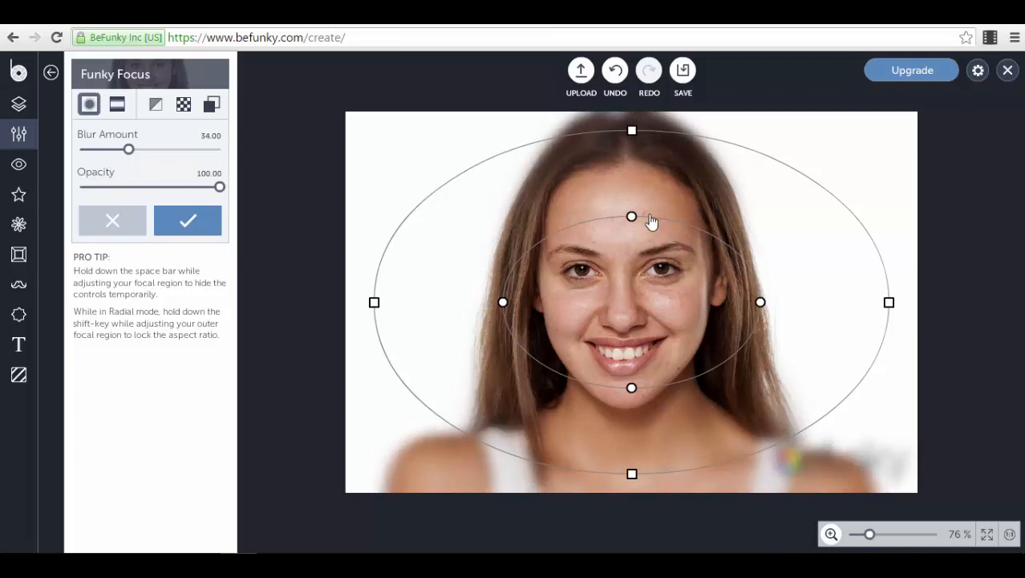
drag(631, 216, 589, 204)
drag(625, 248, 631, 226)
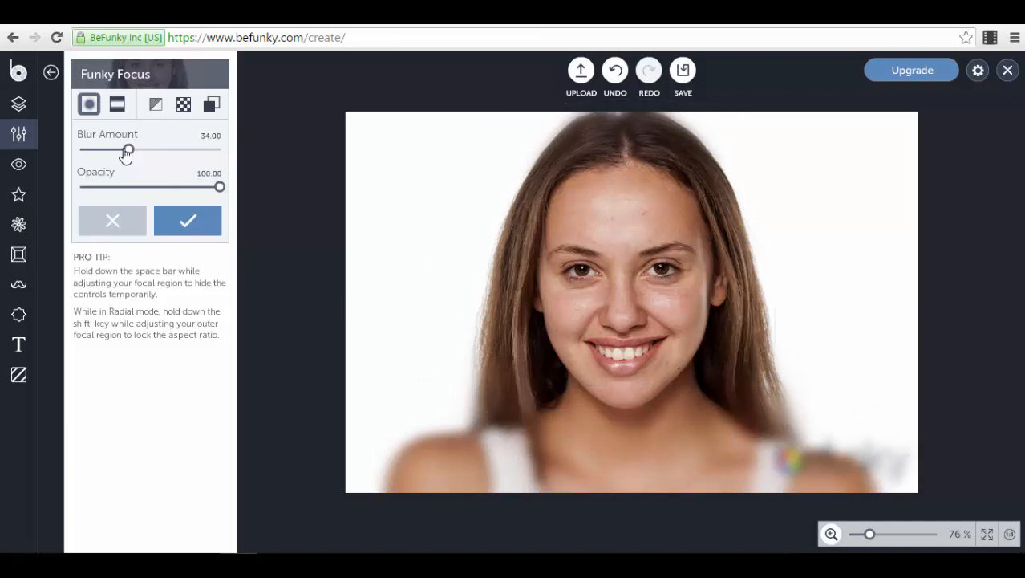
drag(128, 150, 117, 154)
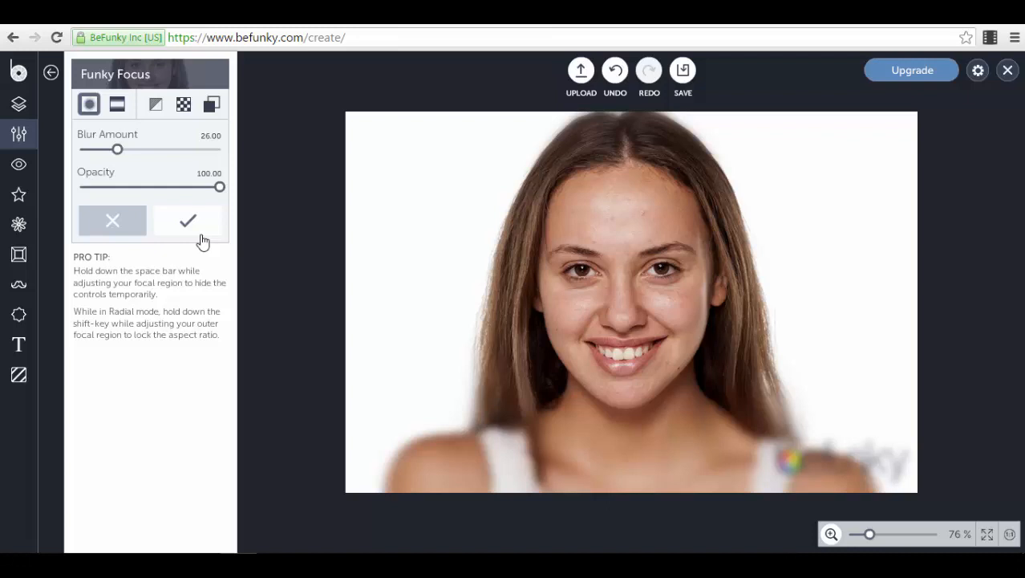
click(123, 225)
- Switch to the Touch Up tools and try a Wrinkles strength of 52, discarding the adjustment
scroll(133, 365, down, 1)
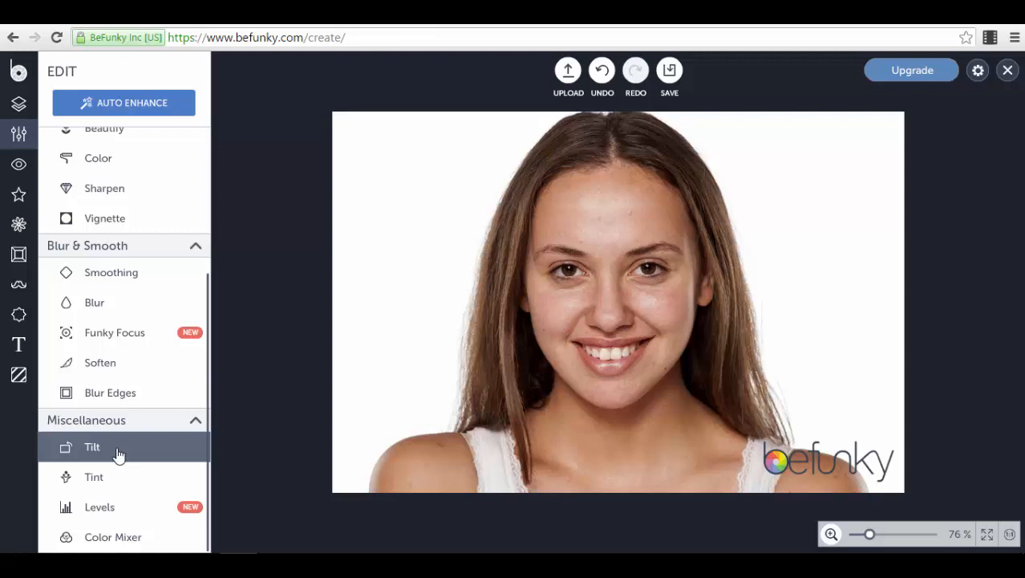
click(18, 168)
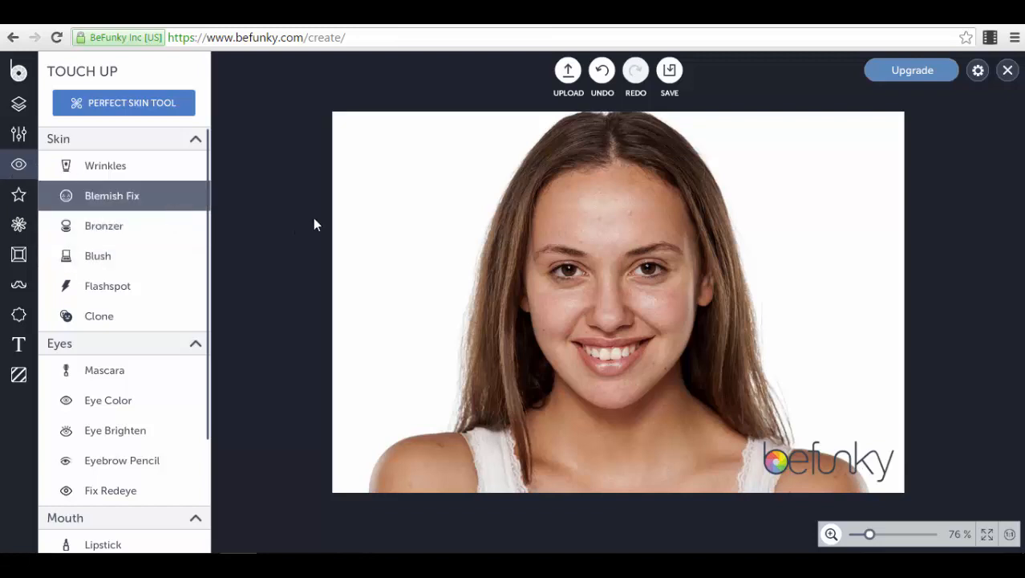
click(138, 164)
mouse_move(152, 147)
mouse_down()
mouse_move(205, 148)
mouse_move(153, 149)
mouse_up()
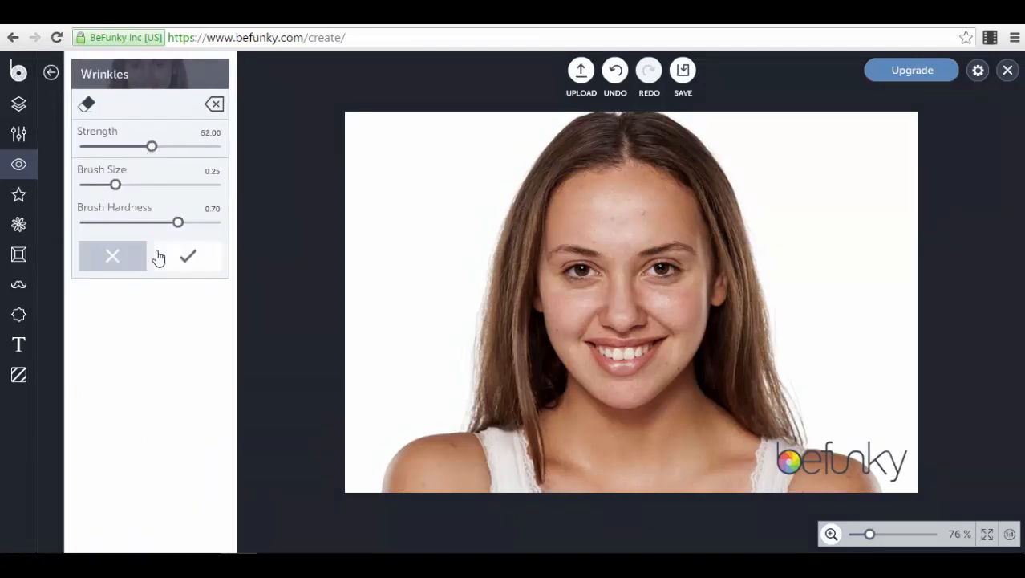
click(119, 255)
- Try adjusting the Blemish Fix brush size and hardness, and leave the tool without applying anything
click(159, 197)
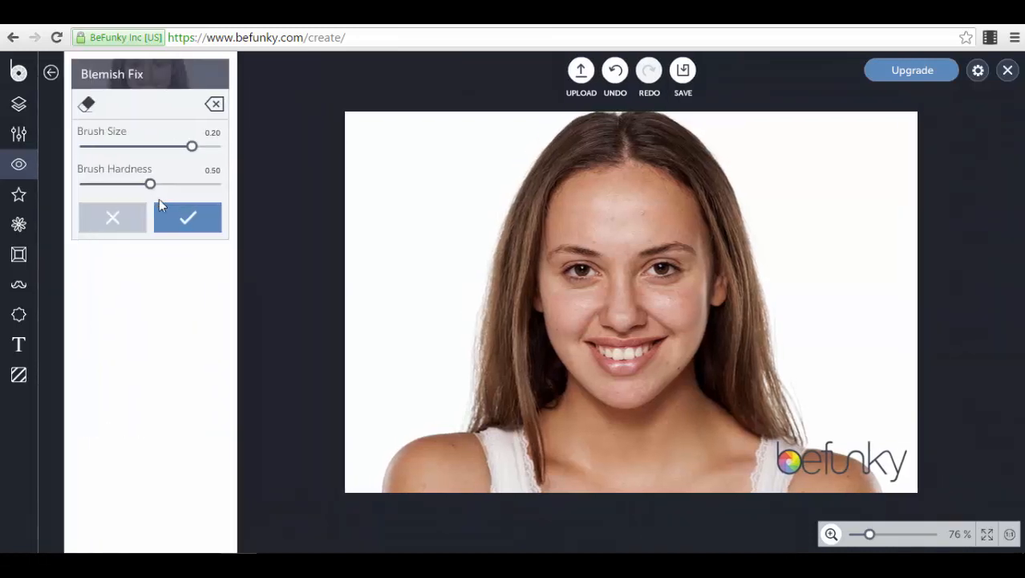
mouse_move(195, 156)
mouse_down()
mouse_move(128, 160)
mouse_move(198, 163)
mouse_up()
mouse_move(150, 186)
mouse_down()
mouse_move(188, 183)
mouse_move(126, 195)
mouse_up()
click(112, 220)
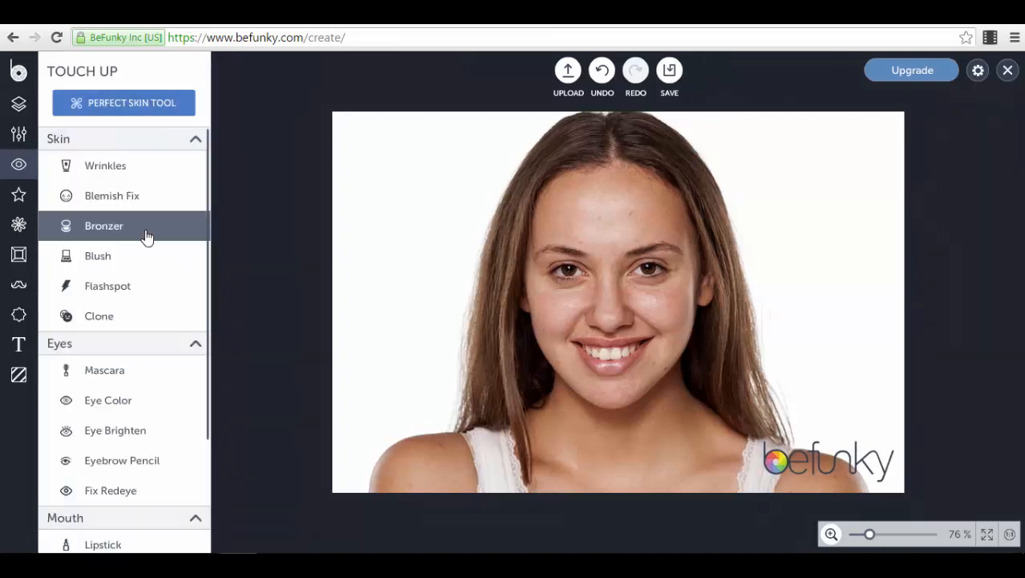
- Try painting dark brown Bronzer on the forehead at strengths 0.50 and 1.00, adjust the brush, and discard it
click(147, 236)
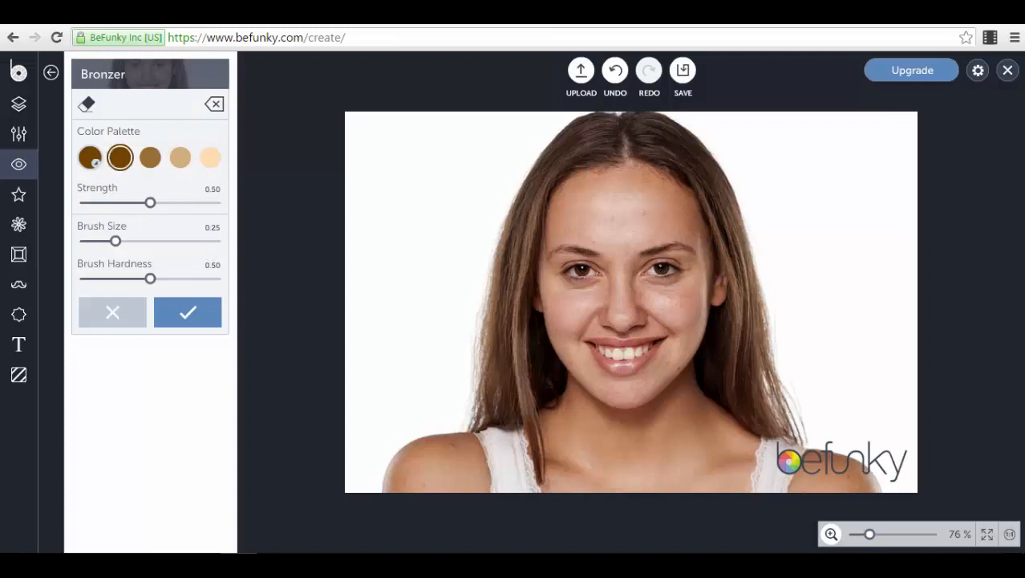
mouse_move(573, 195)
mouse_down()
mouse_move(623, 201)
mouse_move(596, 217)
mouse_move(536, 222)
mouse_move(611, 200)
mouse_move(622, 185)
mouse_move(631, 185)
mouse_move(573, 209)
mouse_move(655, 196)
mouse_move(607, 188)
mouse_move(649, 185)
mouse_move(584, 200)
mouse_move(608, 233)
mouse_move(580, 224)
mouse_move(656, 200)
mouse_move(658, 186)
mouse_move(688, 225)
mouse_move(651, 221)
mouse_move(594, 190)
mouse_move(556, 204)
mouse_move(619, 239)
mouse_move(681, 234)
mouse_move(582, 224)
mouse_move(566, 233)
mouse_move(687, 233)
mouse_up()
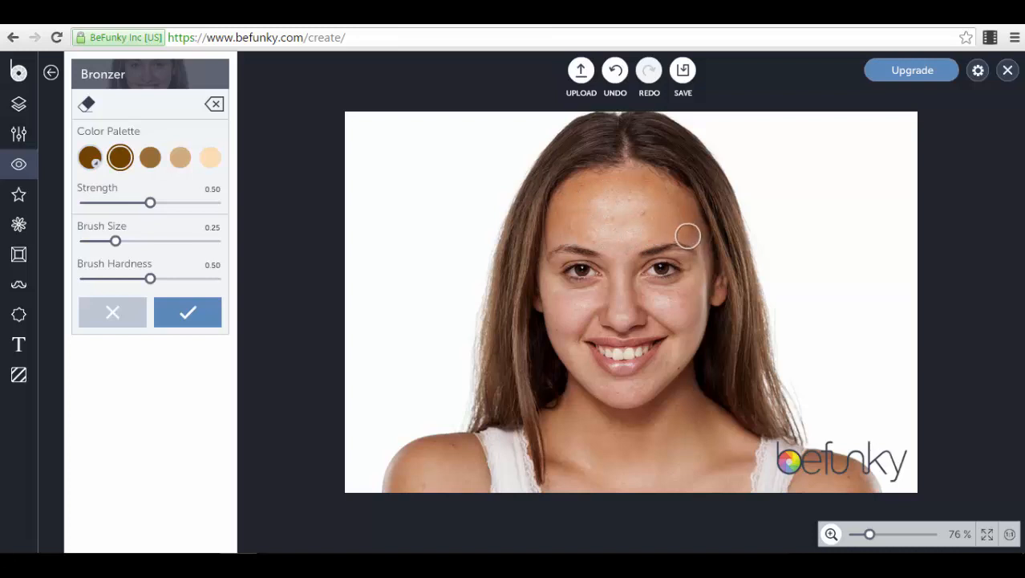
drag(152, 208, 236, 220)
mouse_move(669, 201)
mouse_down()
mouse_move(668, 190)
mouse_move(661, 211)
mouse_move(555, 204)
mouse_move(695, 202)
mouse_up()
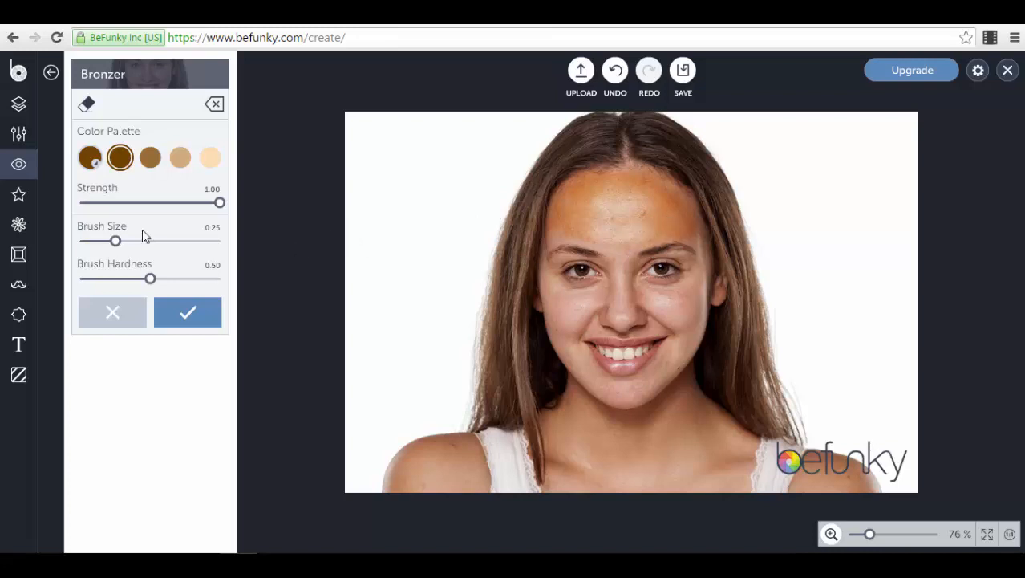
mouse_move(117, 242)
mouse_down()
mouse_move(167, 243)
mouse_move(126, 242)
mouse_up()
drag(151, 278, 147, 278)
click(126, 318)
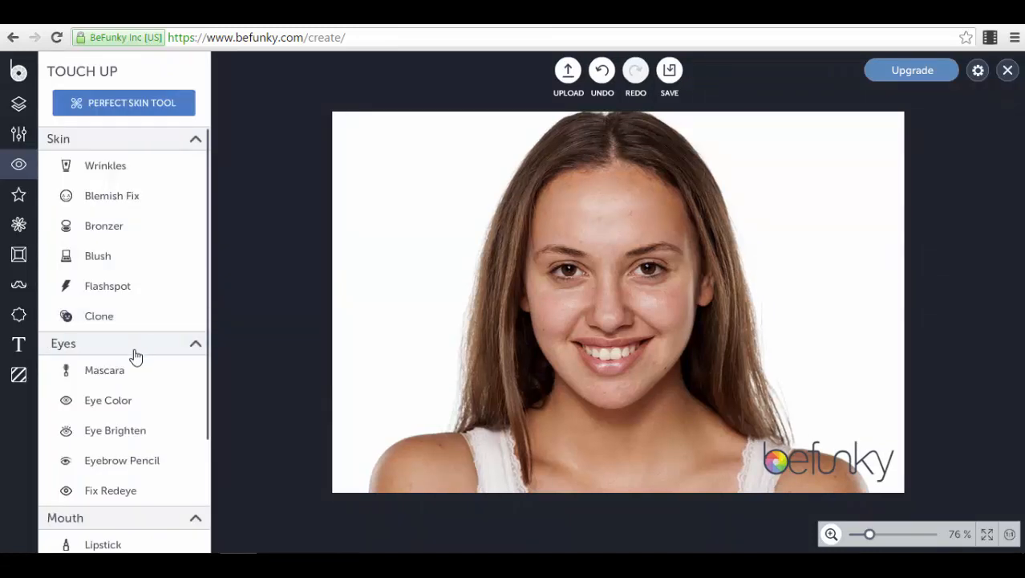
- Examine the Flashspot settings and the Touch Up tools for eyes, mouth and miscellaneous retouching without applying anything
click(120, 285)
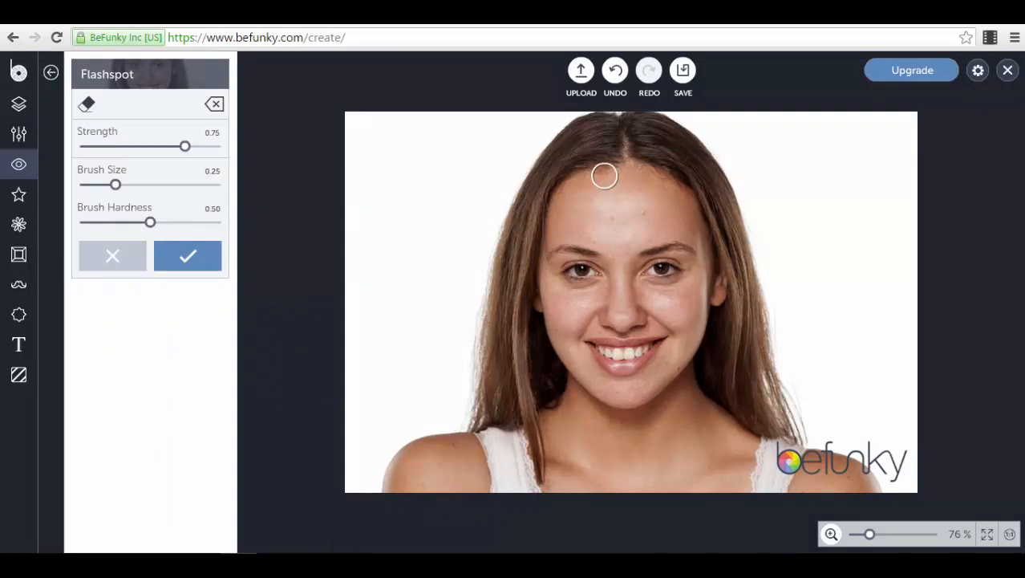
click(134, 255)
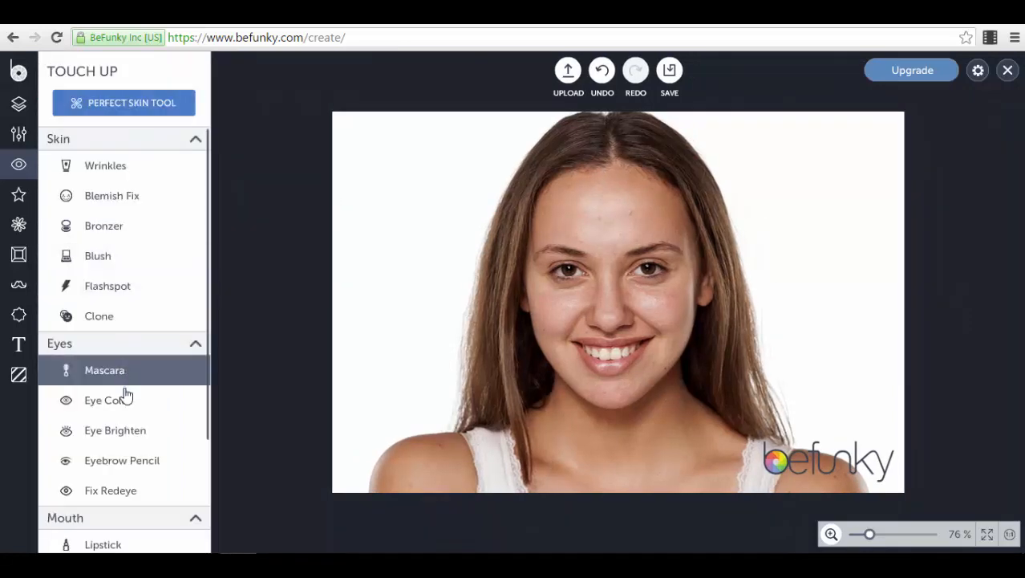
scroll(124, 397, down, 2)
scroll(135, 206, up, 2)
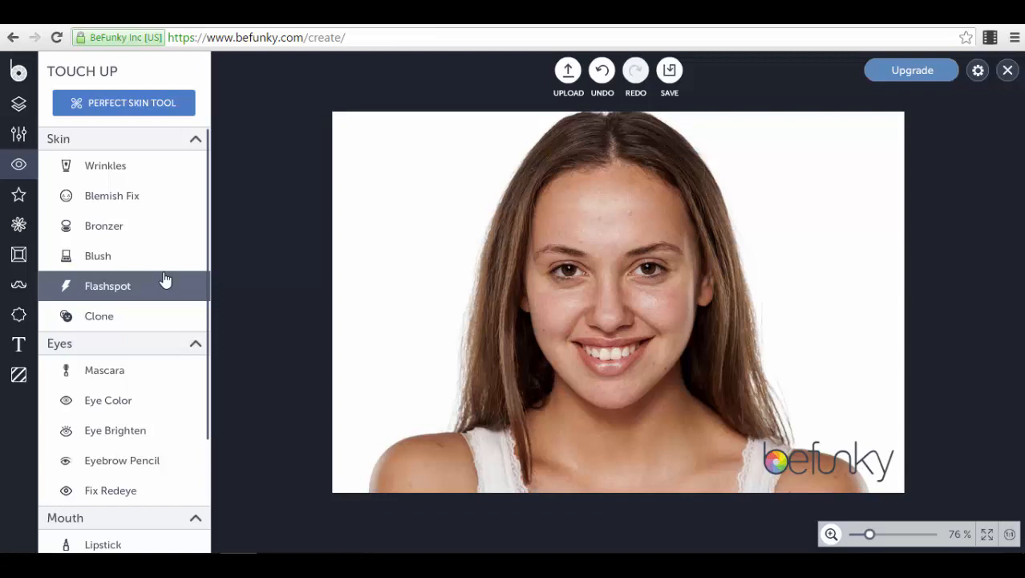
scroll(133, 295, down, 3)
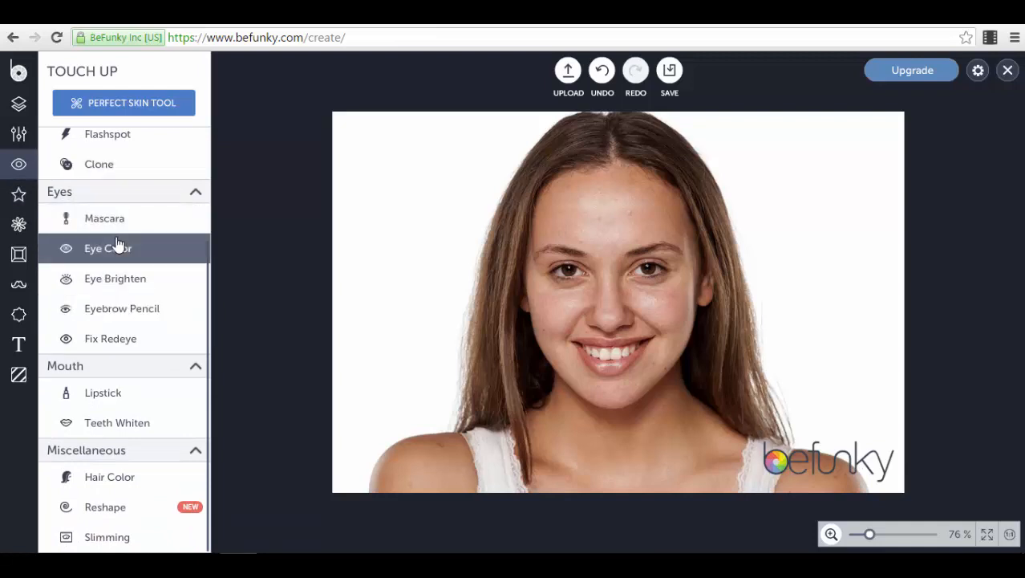
- Apply the Chromatic 2 effect from the Featured effects to the portrait and browse the other featured effects
click(19, 195)
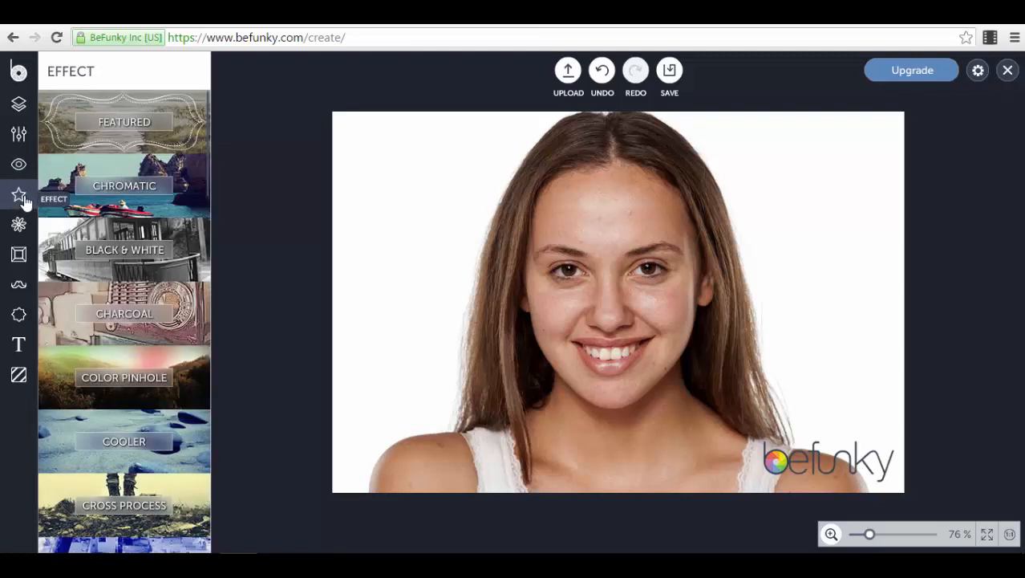
click(184, 136)
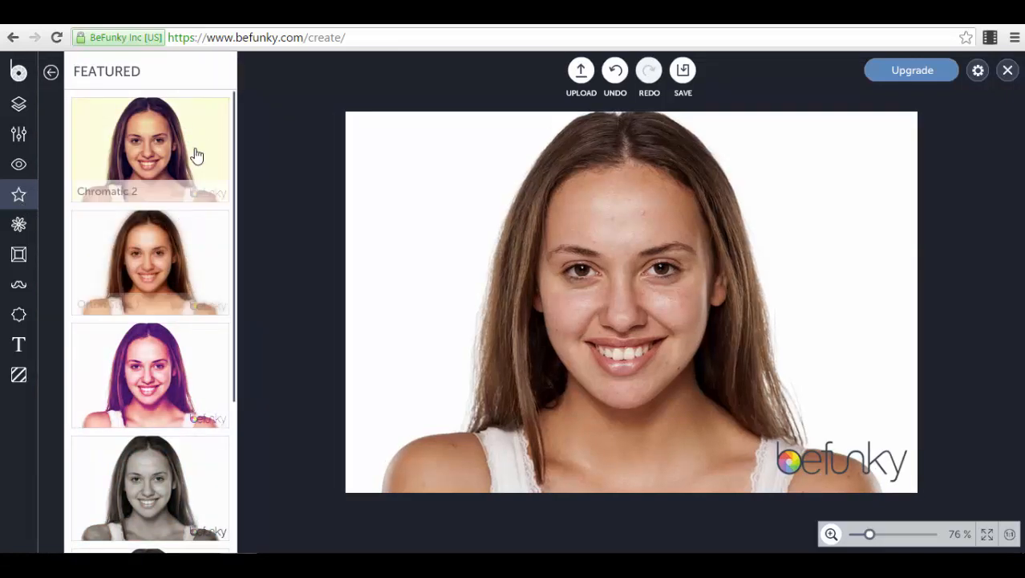
click(184, 142)
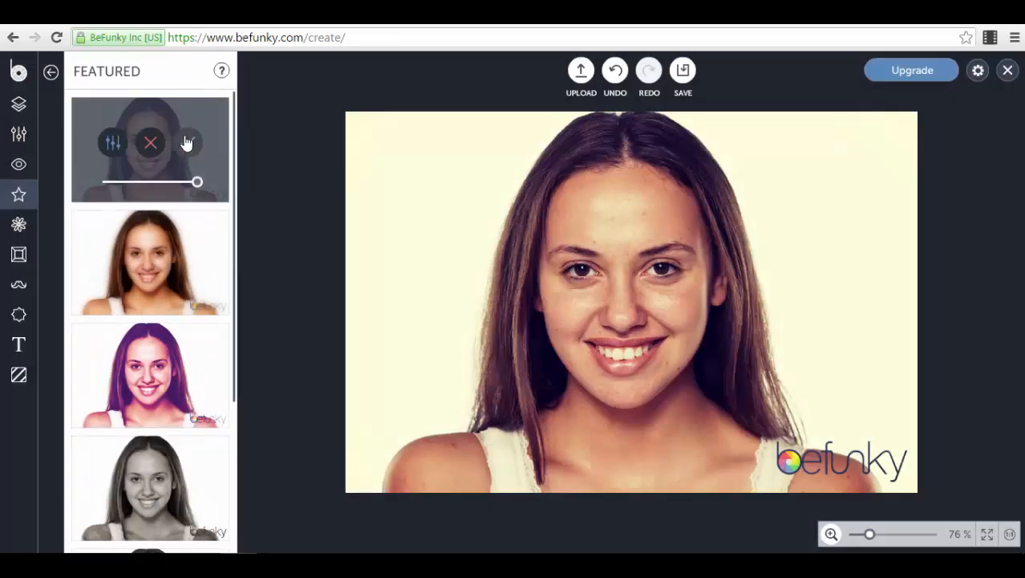
click(186, 143)
scroll(187, 178, down, 3)
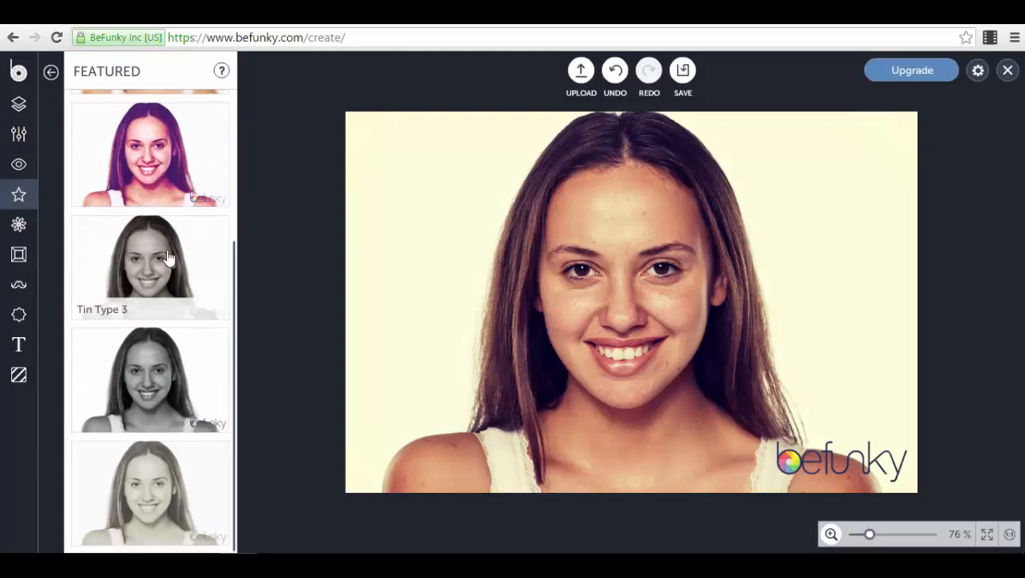
- Try the Tin Type 3 effect from the Featured effects on the portrait, and leave the category without applying it
click(169, 256)
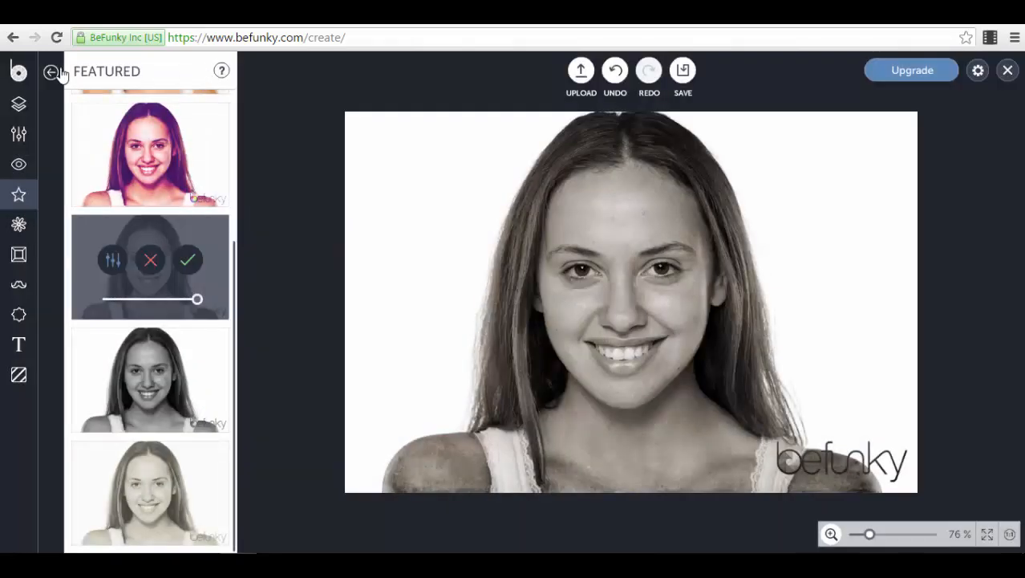
click(51, 71)
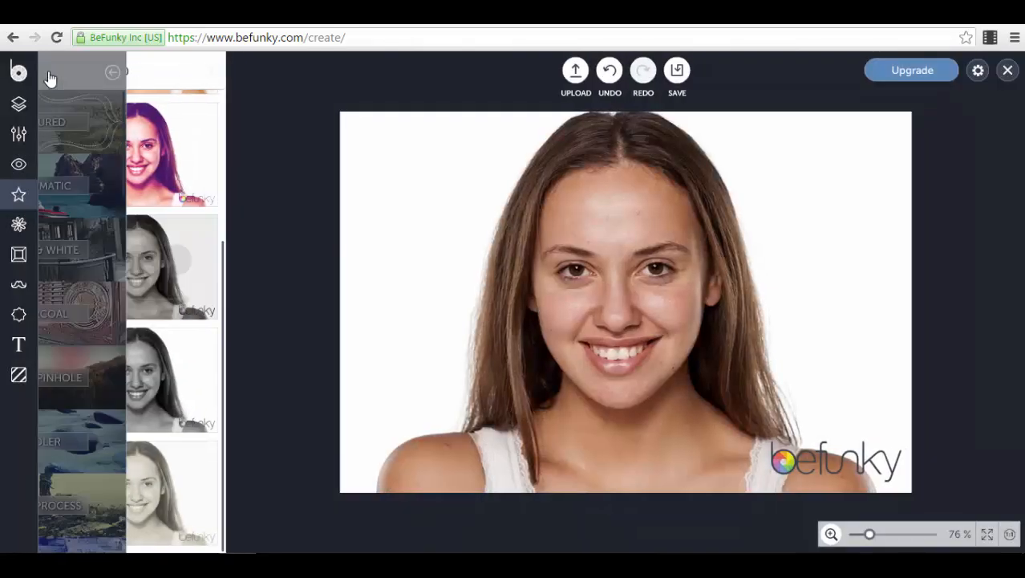
click(141, 143)
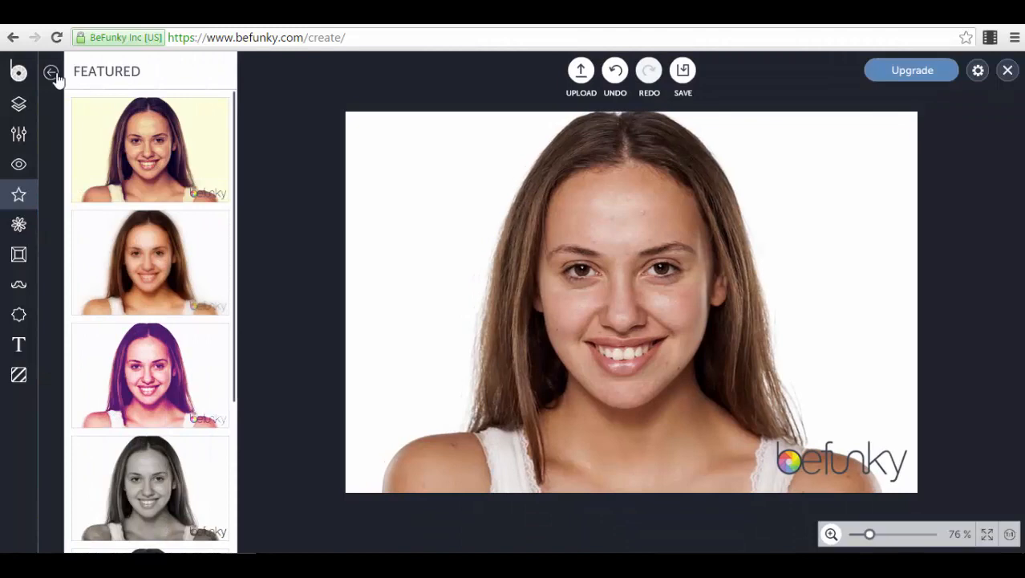
click(51, 71)
- Examine the Chromatic and Black & White effect categories without applying any effect
click(148, 189)
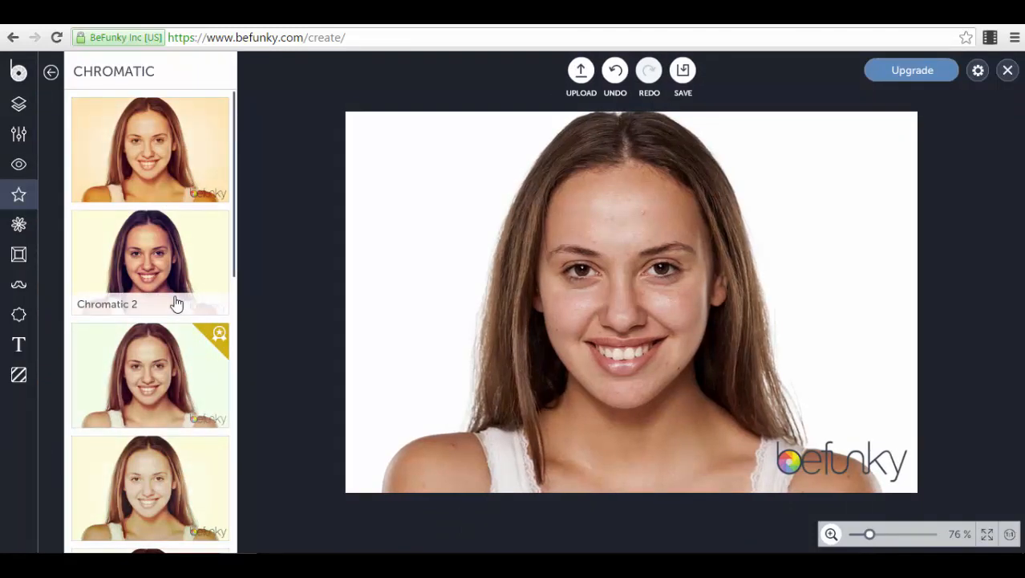
scroll(176, 304, down, 7)
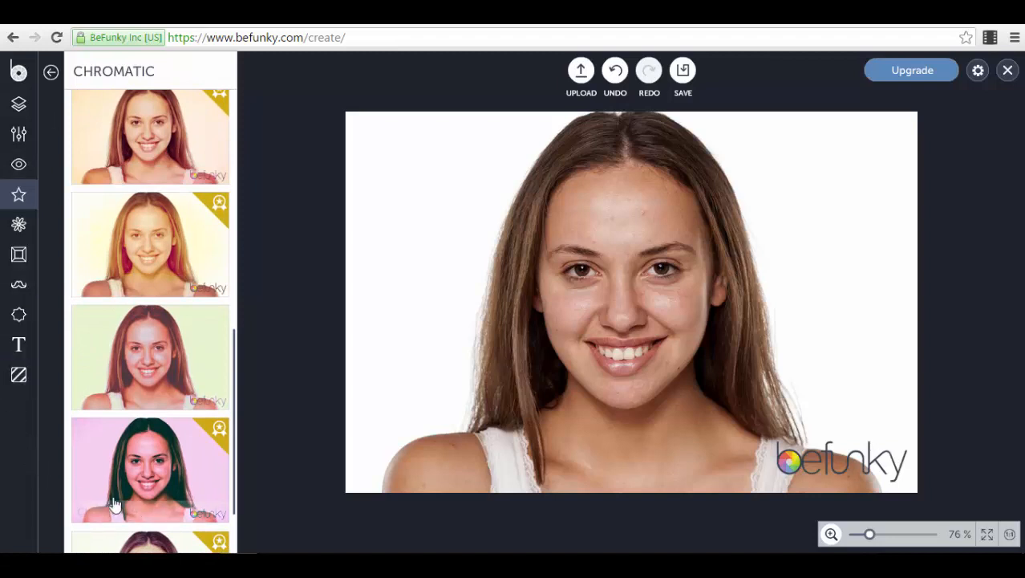
scroll(91, 120, down, 2)
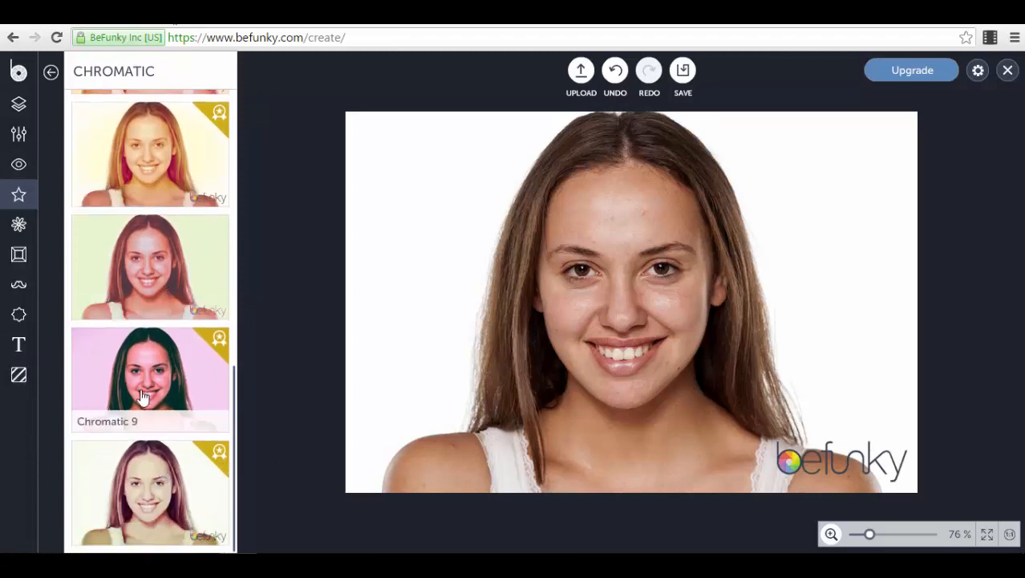
click(51, 71)
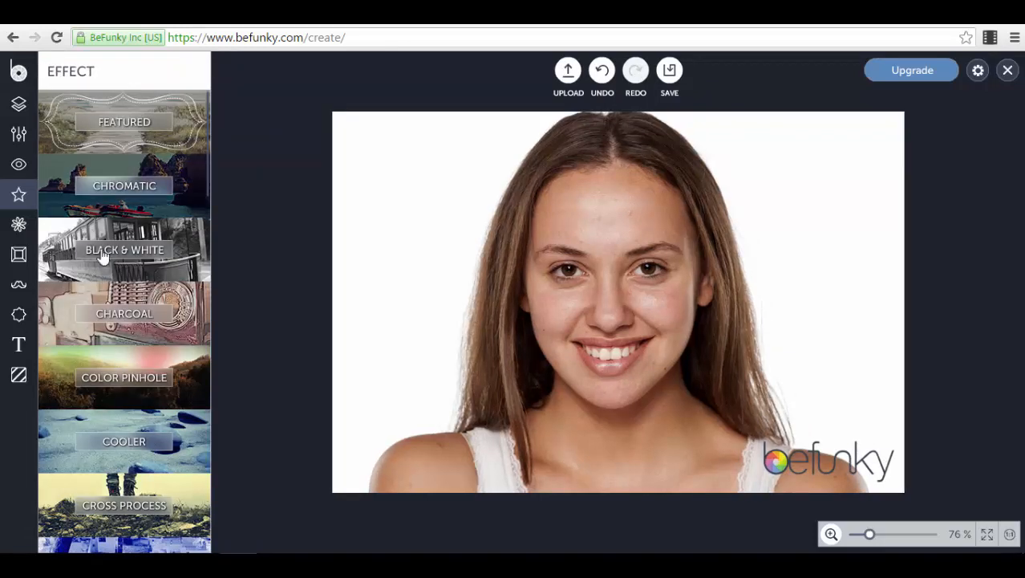
click(189, 236)
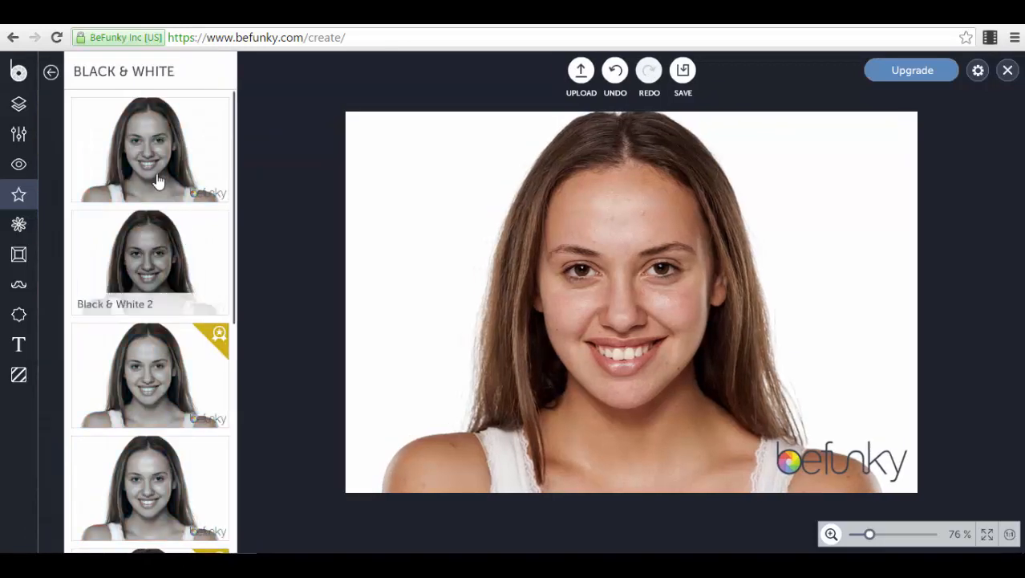
click(49, 74)
- Look through the further effect categories, examining the Grunge and Holga Art effects
scroll(142, 284, down, 2)
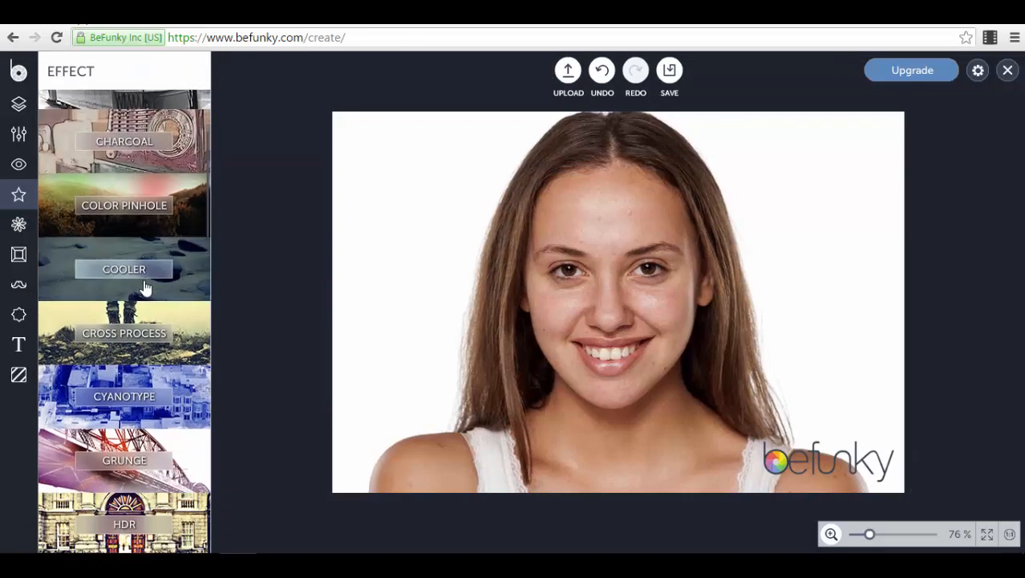
scroll(182, 357, down, 2)
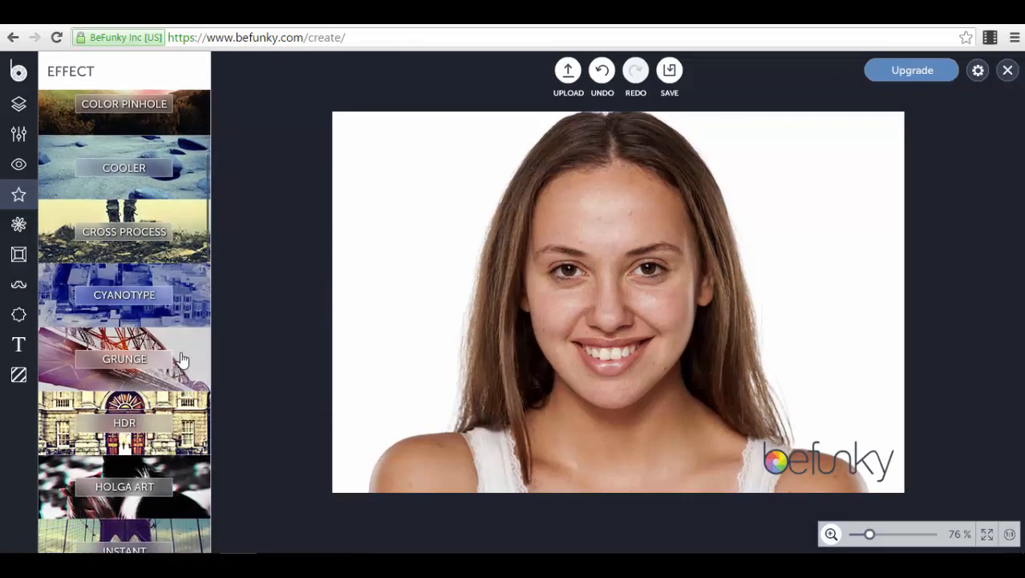
click(178, 343)
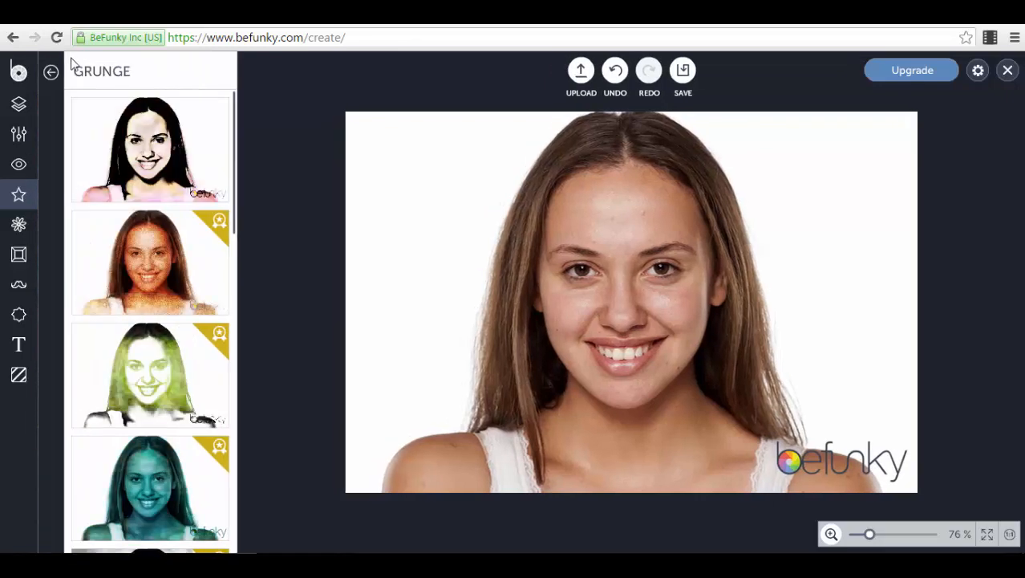
click(51, 72)
scroll(152, 333, down, 3)
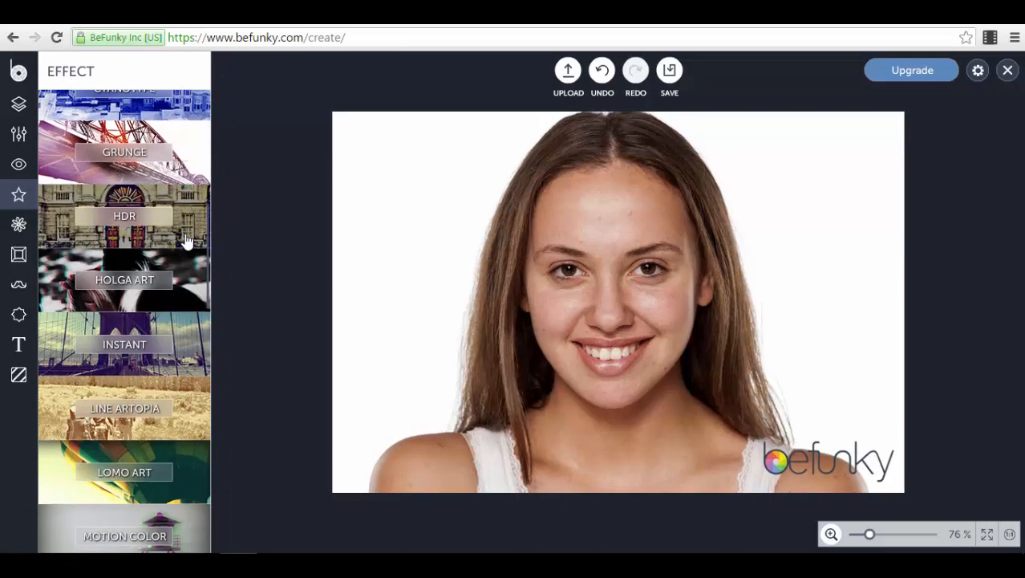
click(194, 280)
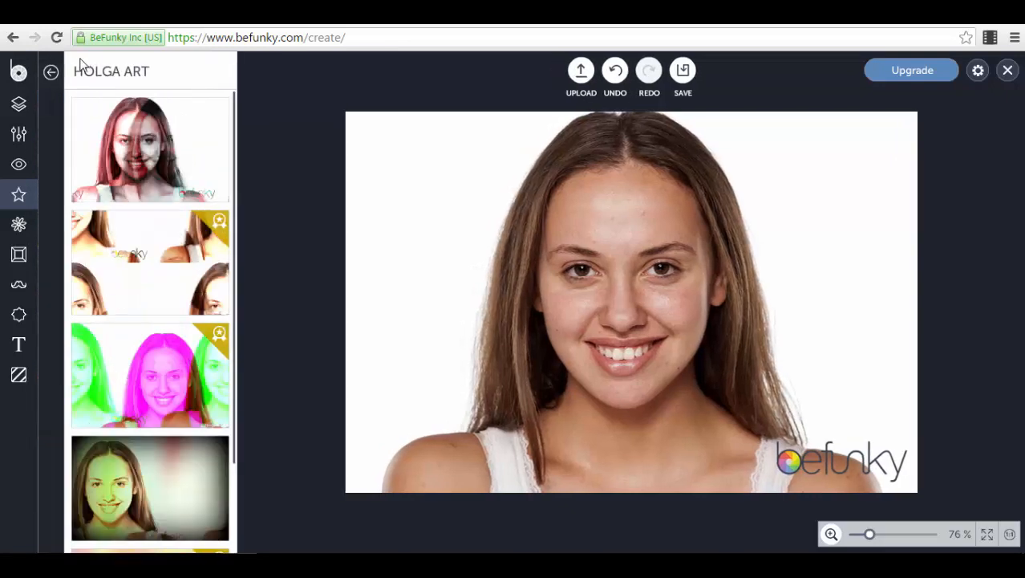
scroll(103, 199, down, 3)
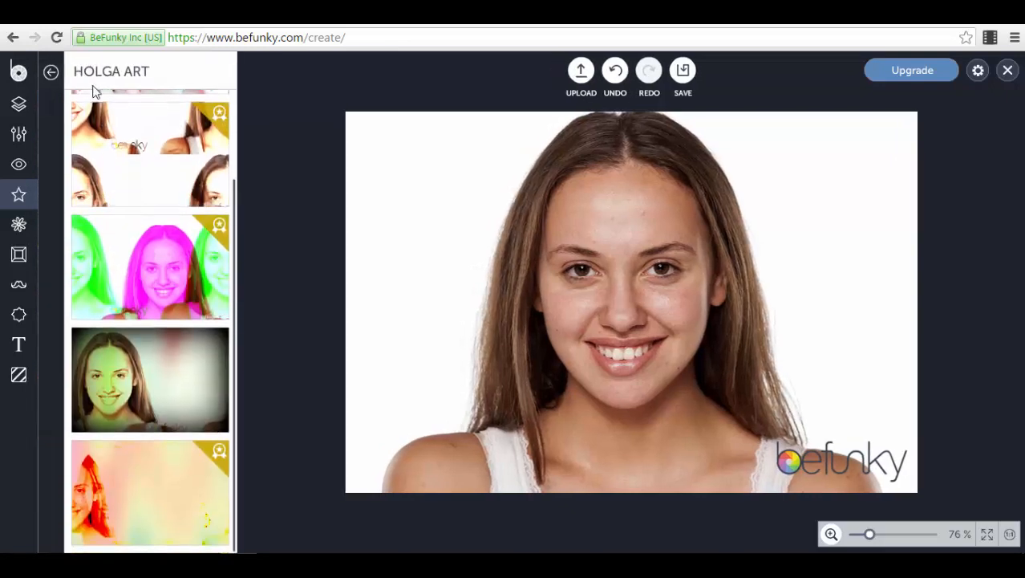
click(51, 73)
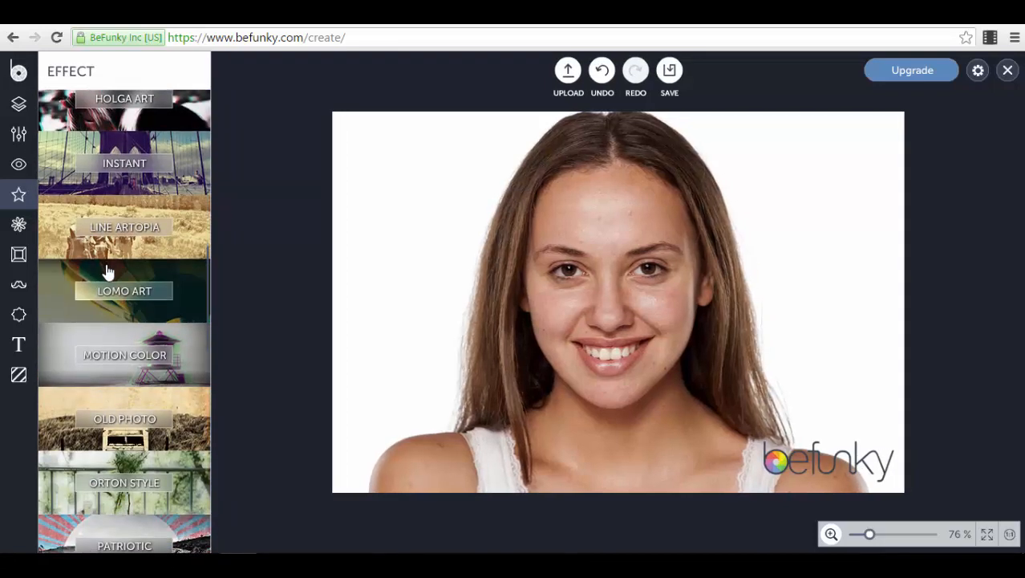
- View the Artsy categories and the frame types, and try a Grunge frame on the portrait without applying it
click(18, 224)
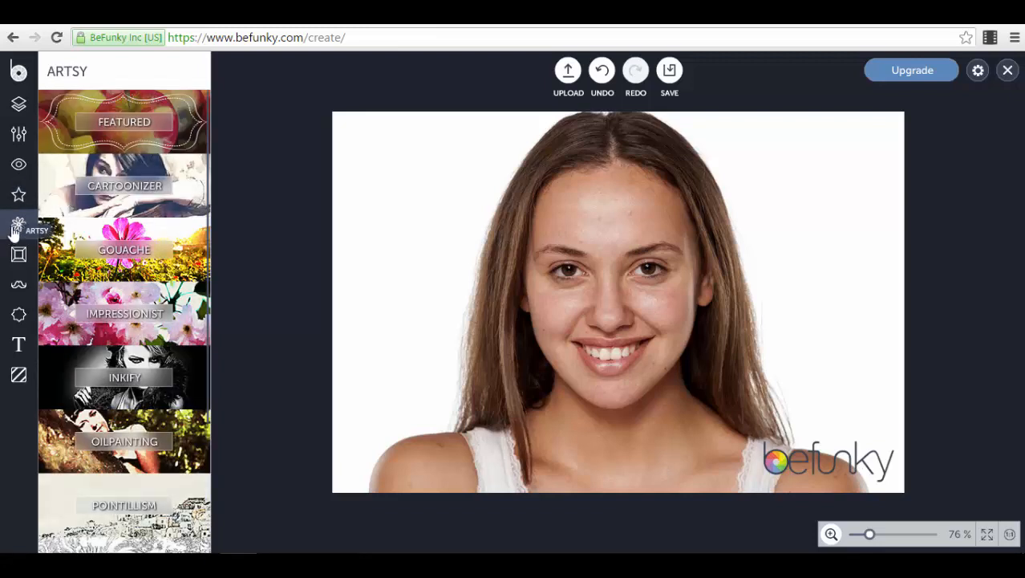
click(24, 257)
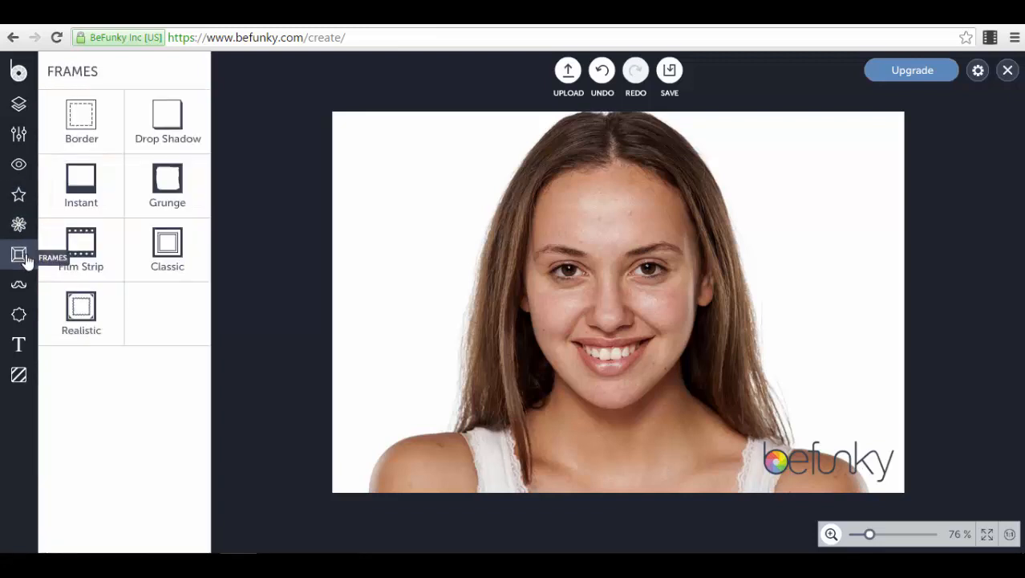
click(167, 197)
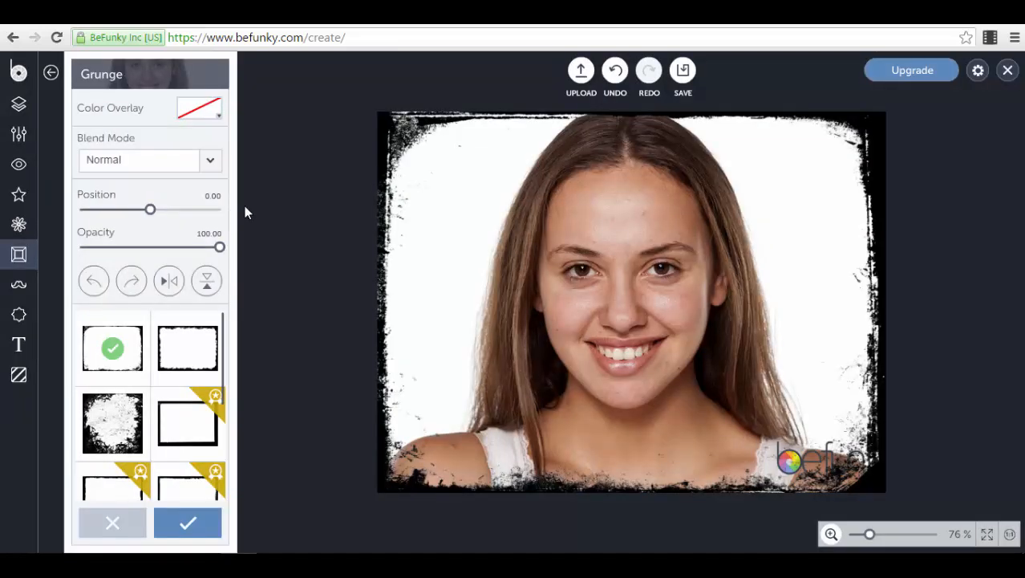
click(50, 74)
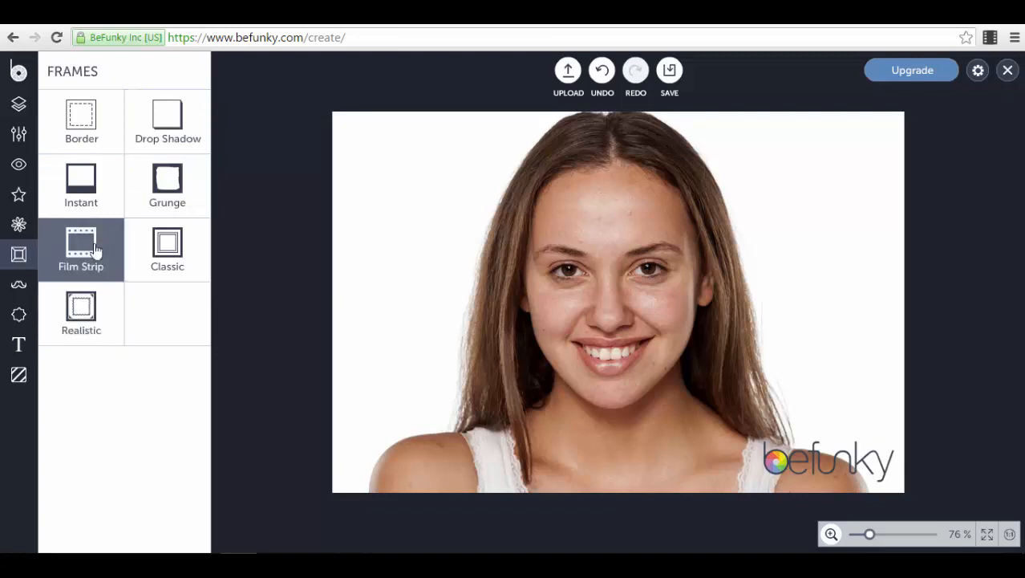
- Add the featured YES! graphic to the portrait, shrink it to about half size, and place it in the photo's upper-left corner
click(18, 290)
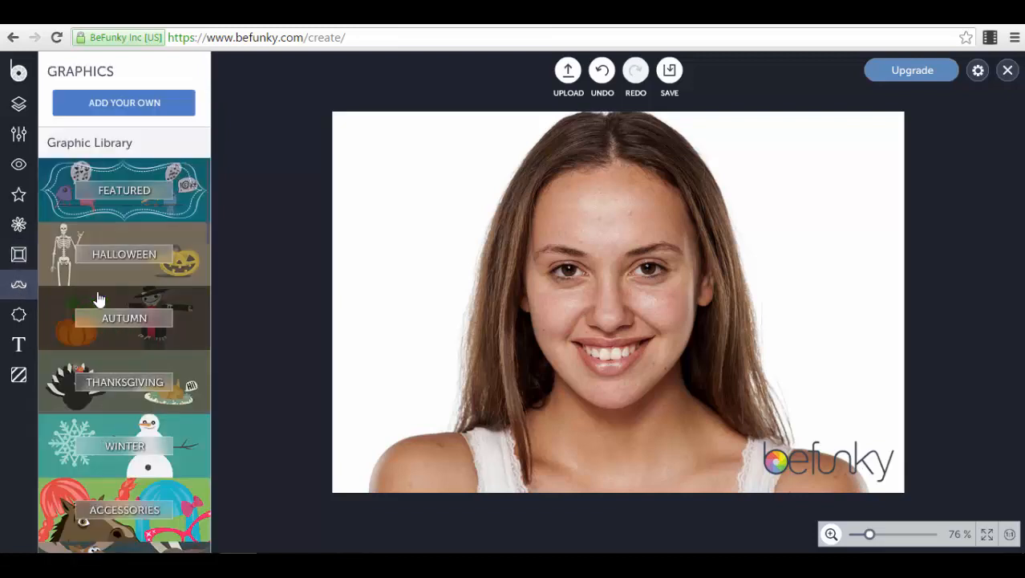
click(191, 209)
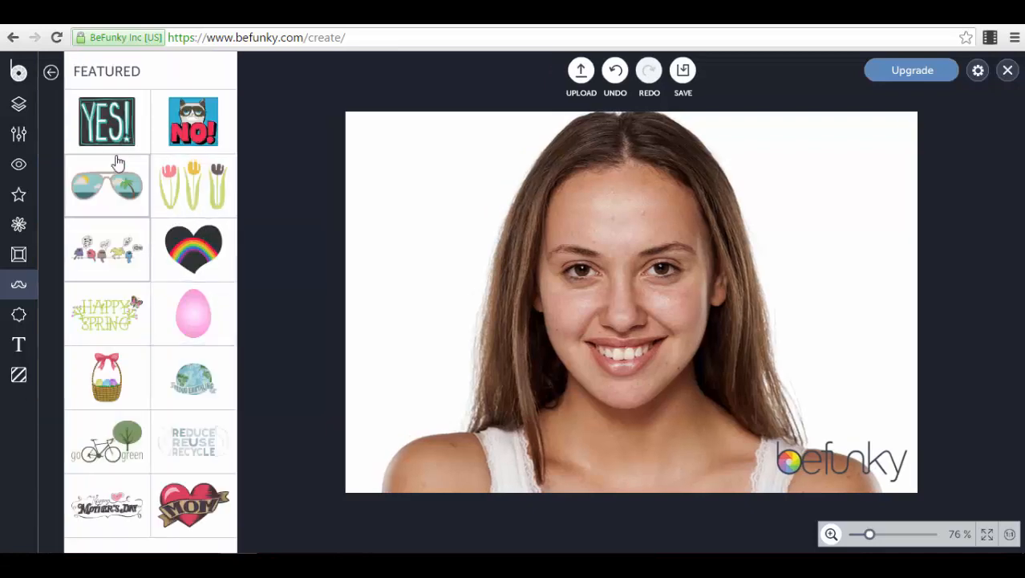
click(112, 132)
drag(651, 296, 488, 212)
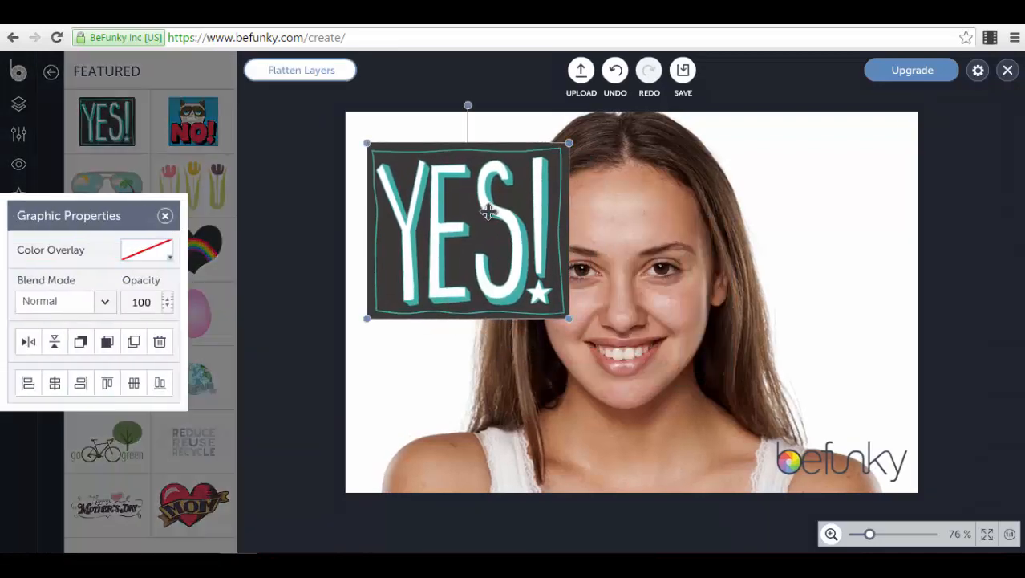
drag(362, 142, 467, 224)
drag(521, 269, 422, 184)
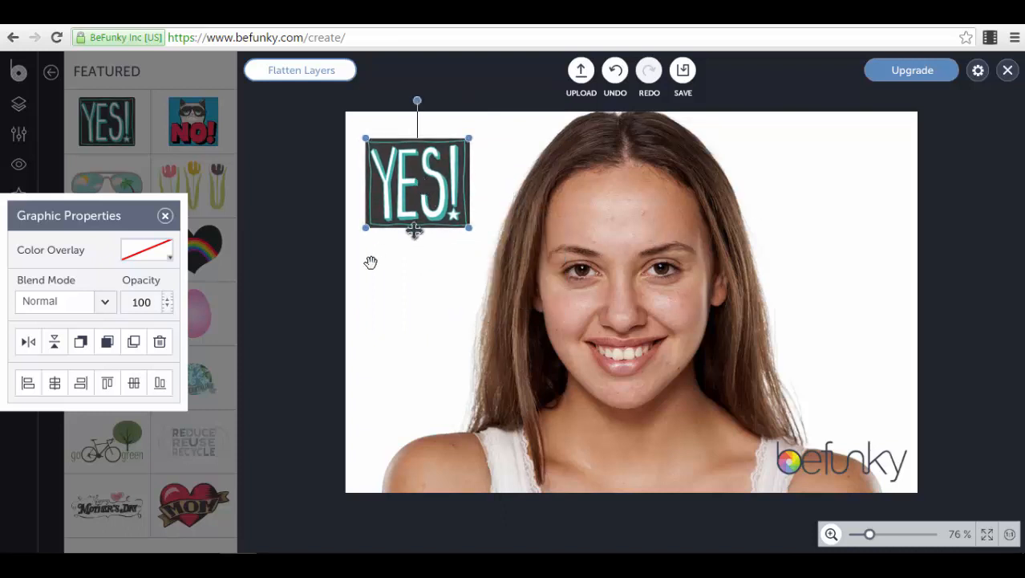
click(336, 276)
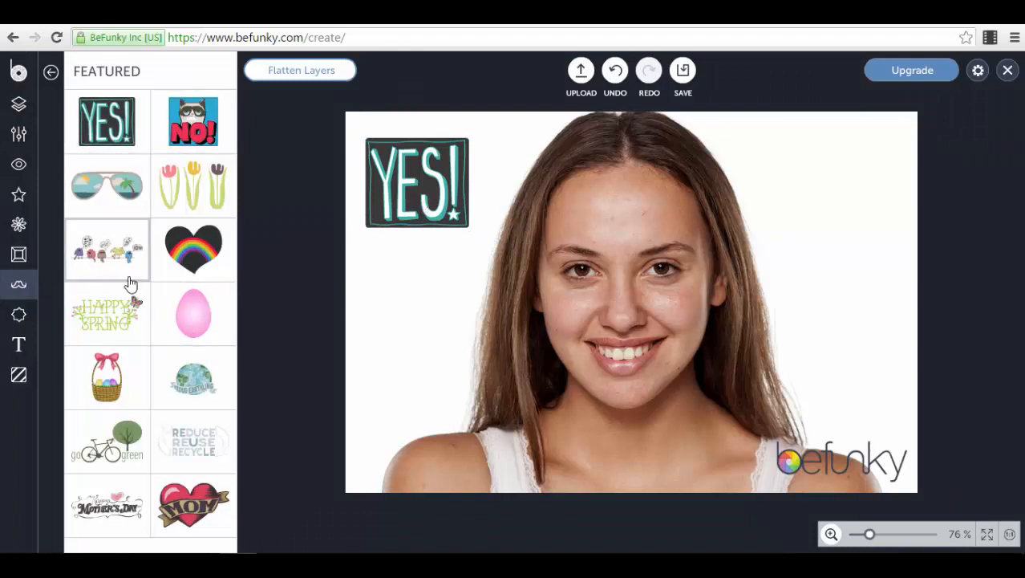
- Examine the Graphic Library categories and the Winter Holidays overlays without adding anything
click(49, 72)
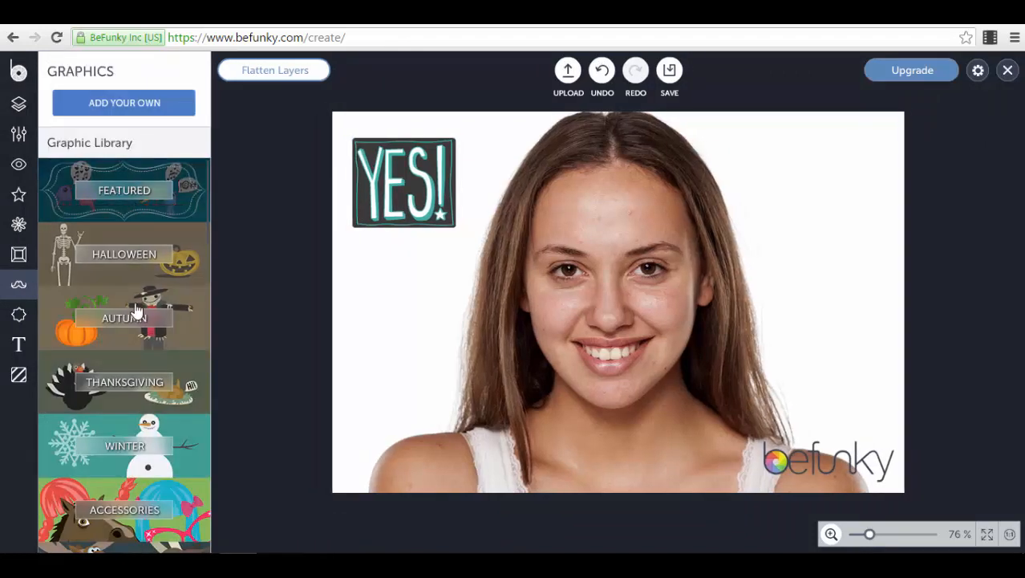
scroll(128, 305, down, 8)
scroll(140, 351, down, 10)
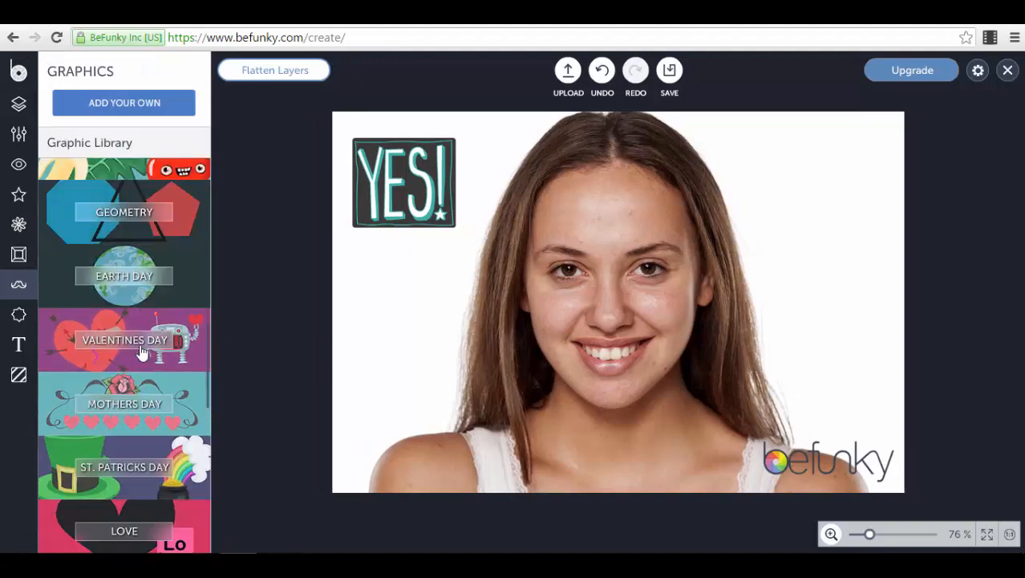
scroll(140, 345, down, 2)
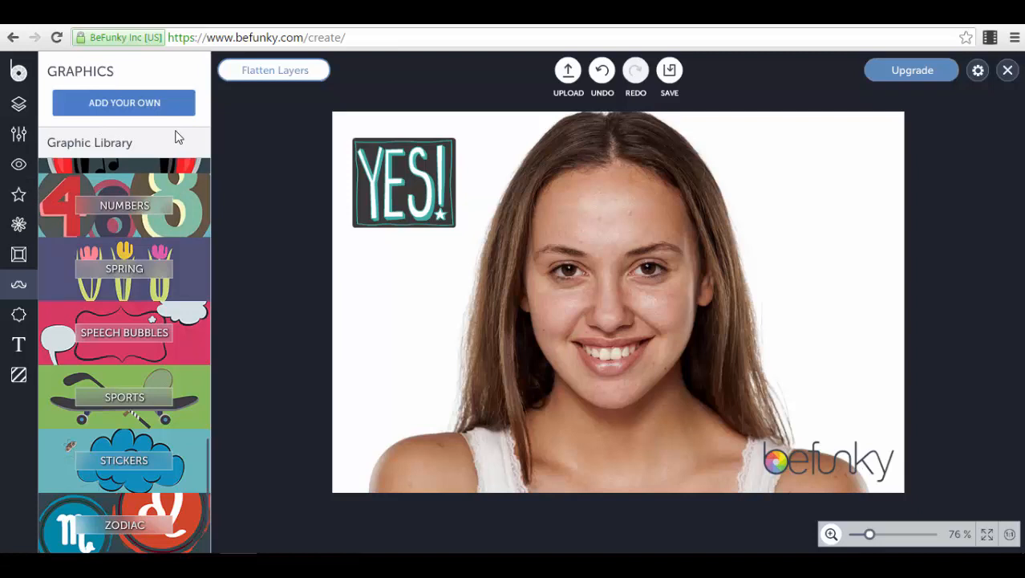
click(20, 316)
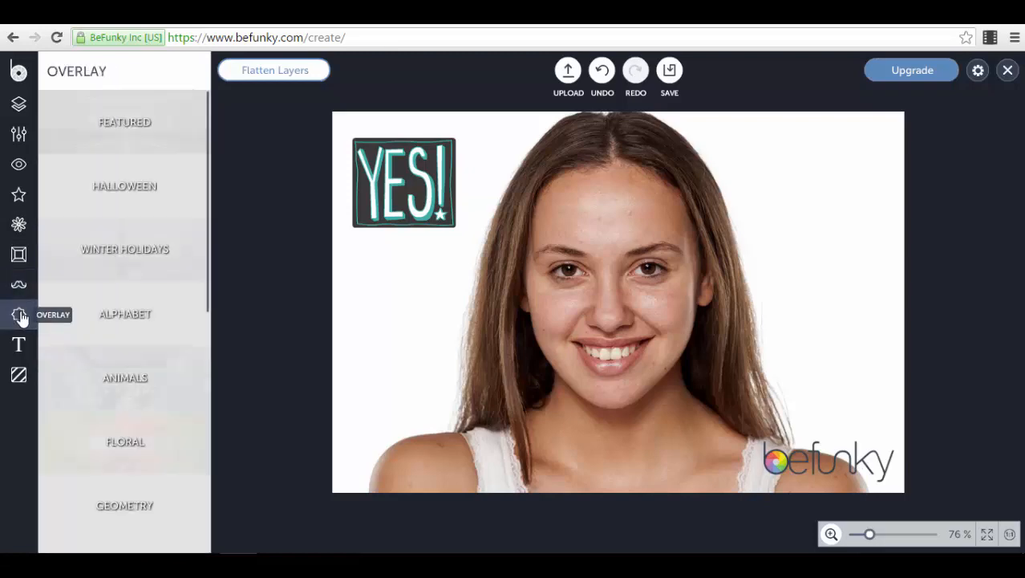
click(191, 254)
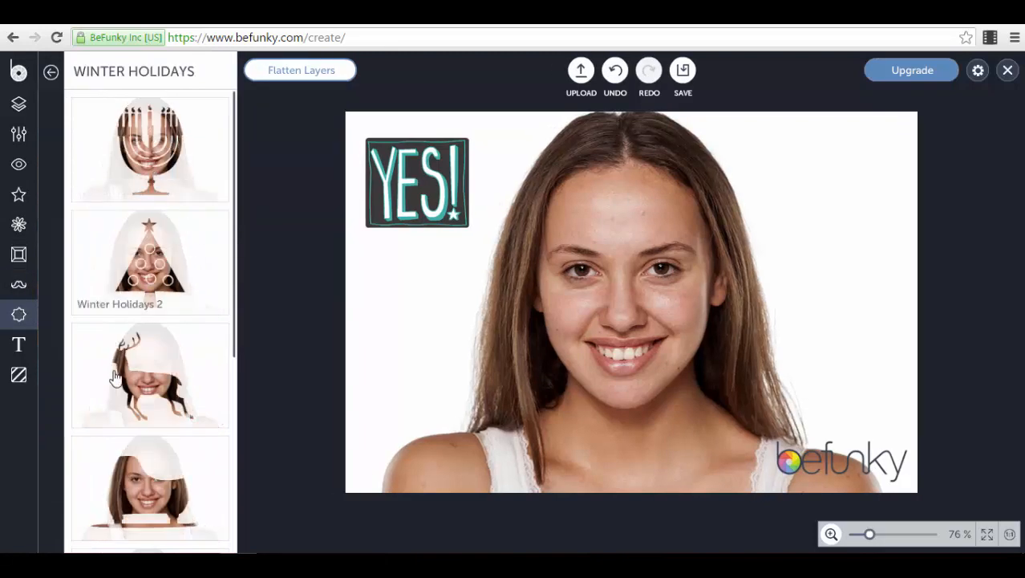
scroll(170, 407, down, 3)
scroll(170, 406, down, 2)
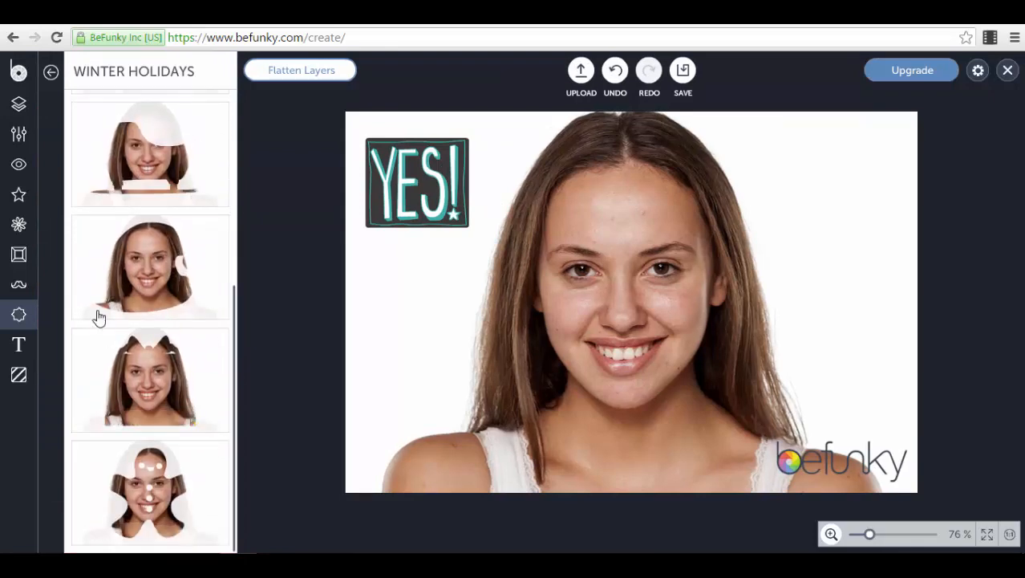
- Add a text layer from the Lucky preset to the portrait and dismiss the text properties tip
click(19, 344)
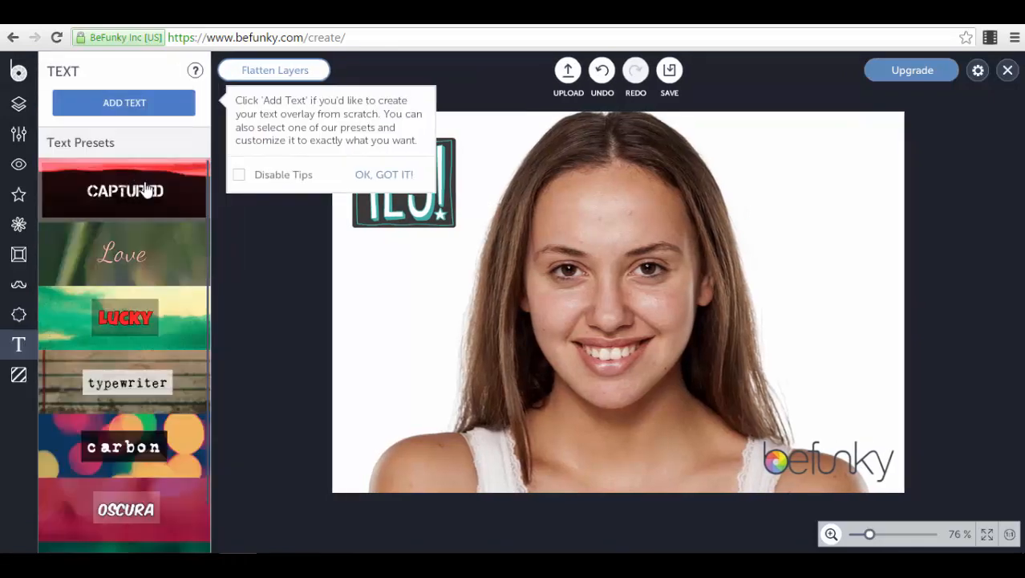
scroll(172, 296, down, 1)
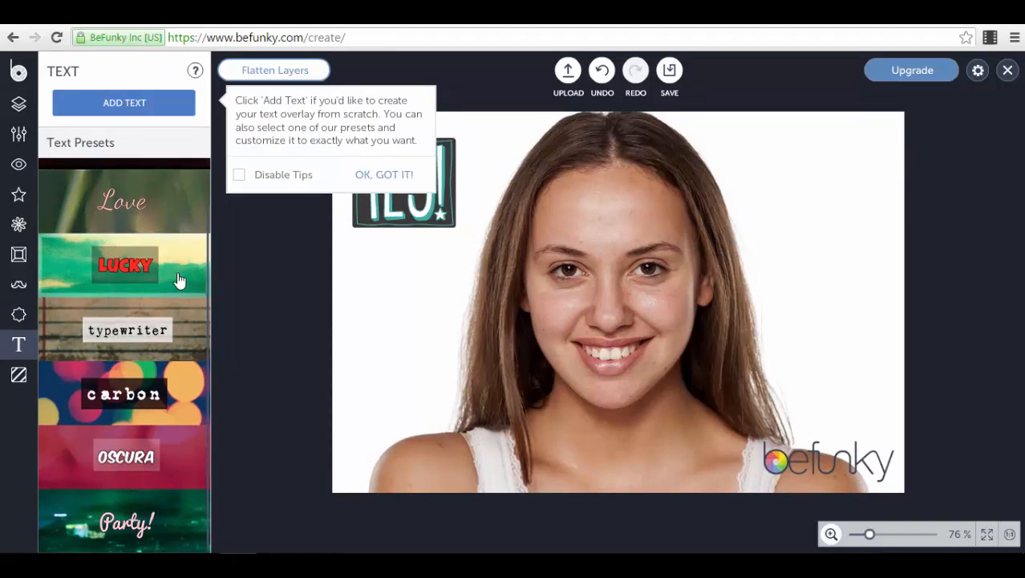
click(178, 280)
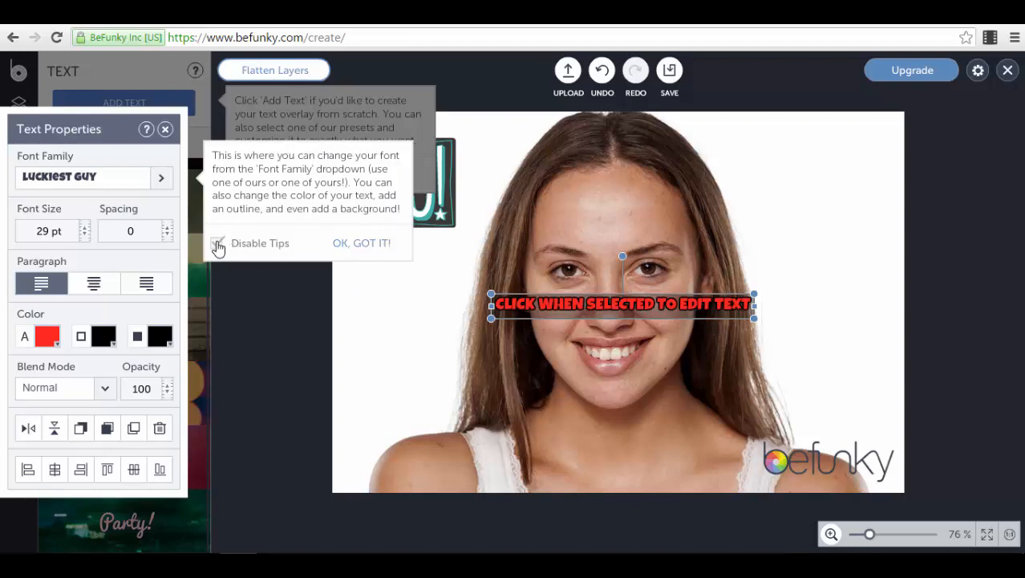
click(359, 248)
click(241, 176)
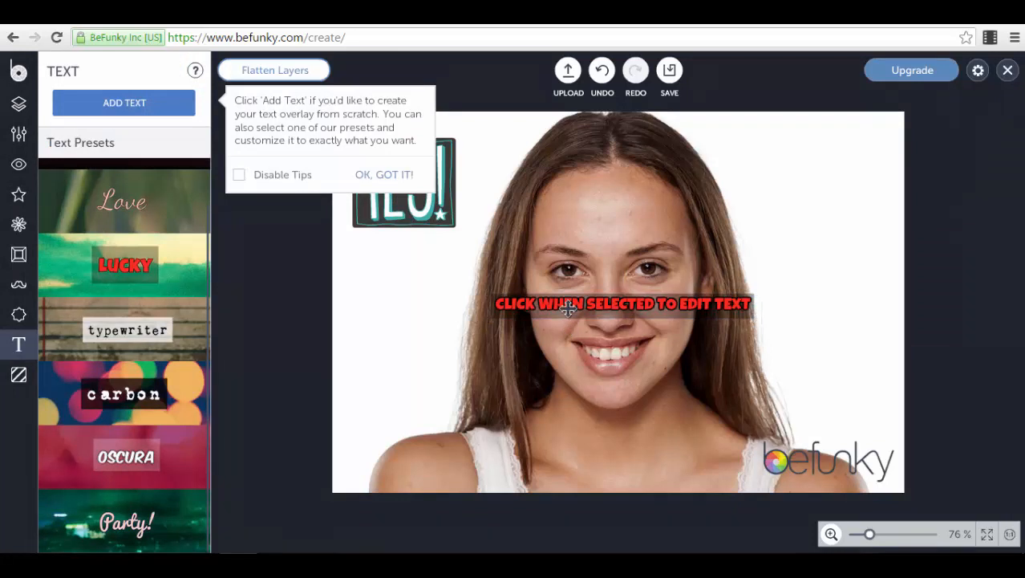
- Move the red Lucky text layer to the lower edge of the portrait beside the befunky logo, and dismiss the Add Text tip
drag(569, 308, 579, 461)
click(581, 462)
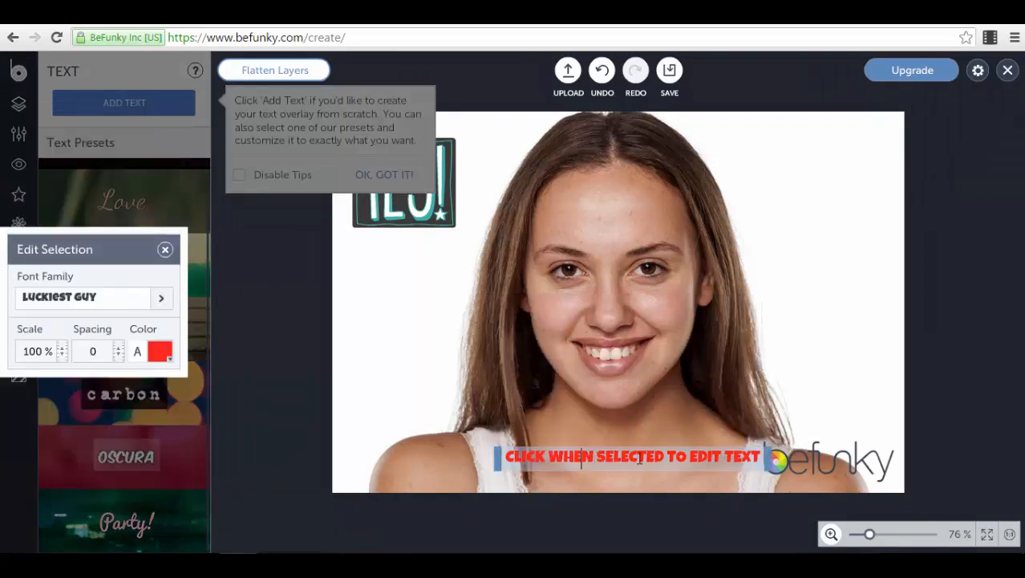
drag(757, 461, 492, 459)
click(387, 346)
click(634, 456)
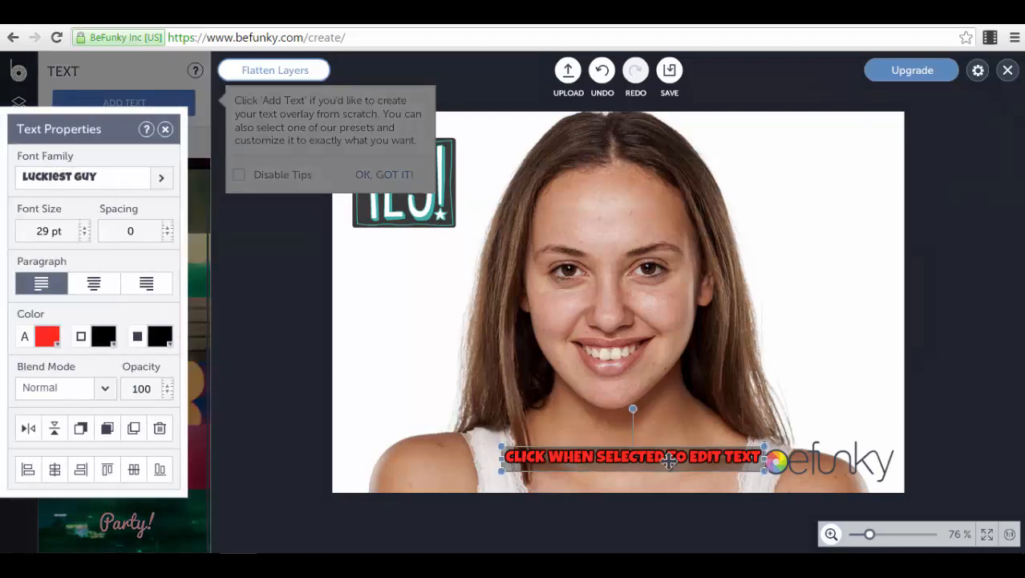
click(363, 352)
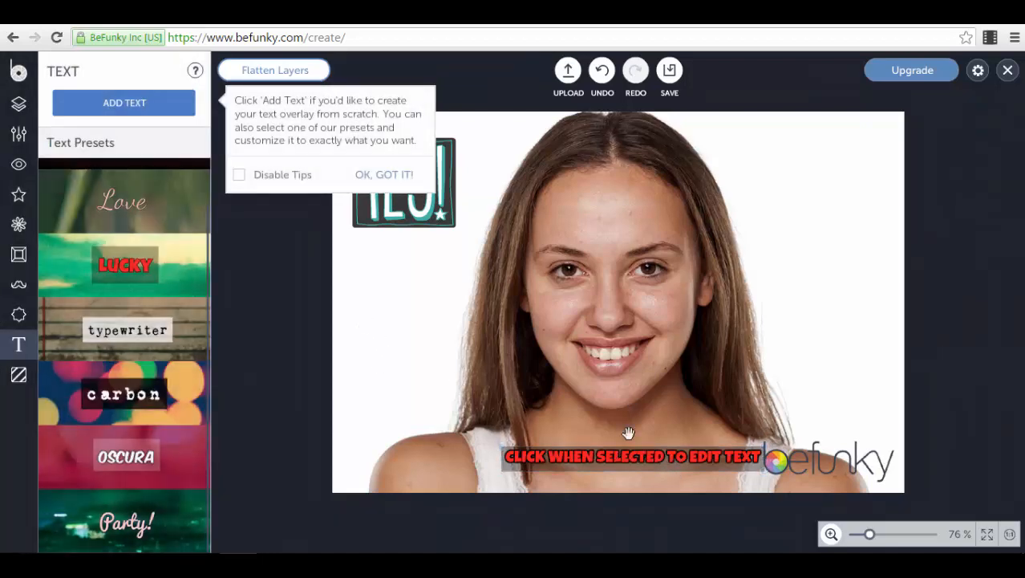
click(390, 178)
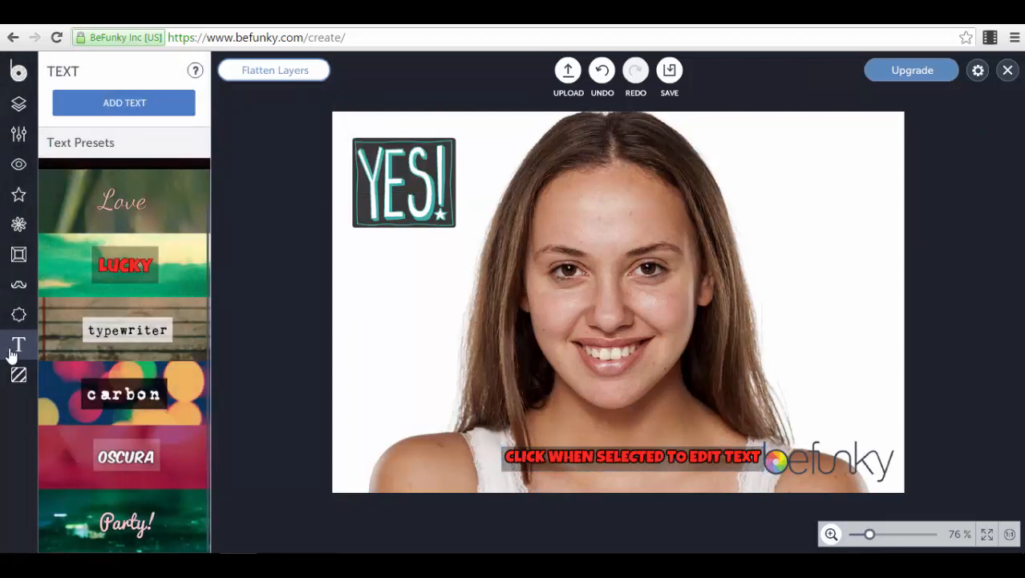
- Move the text layer up to the forehead and try the last Light Trails texture on the portrait without applying it
click(18, 377)
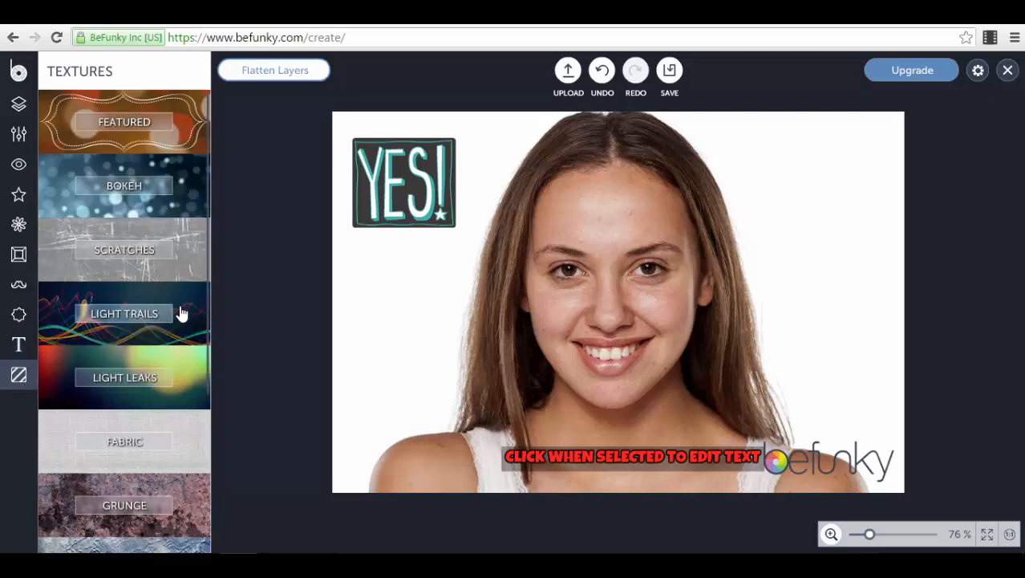
click(186, 318)
drag(610, 472, 590, 254)
scroll(181, 355, down, 7)
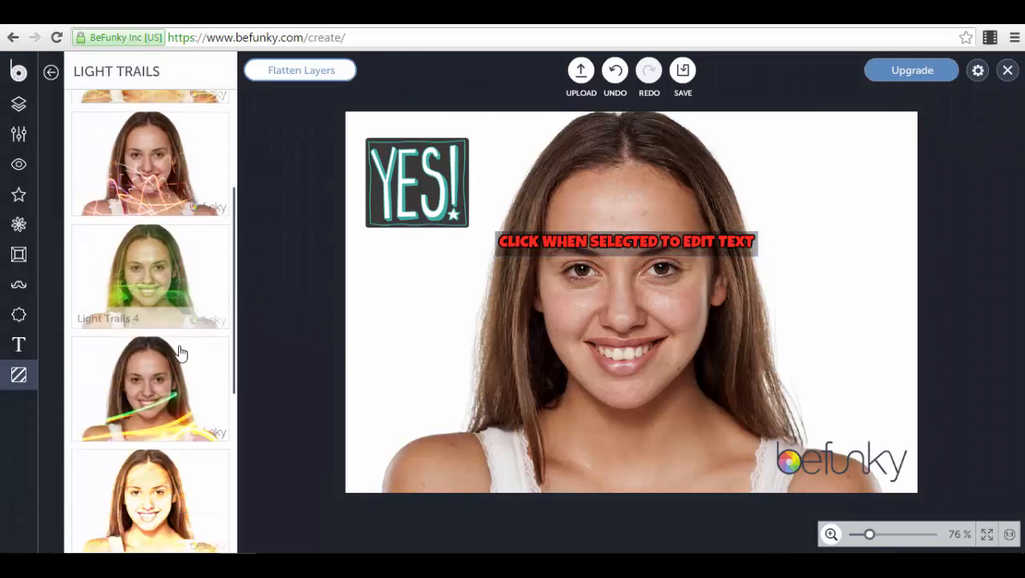
click(183, 492)
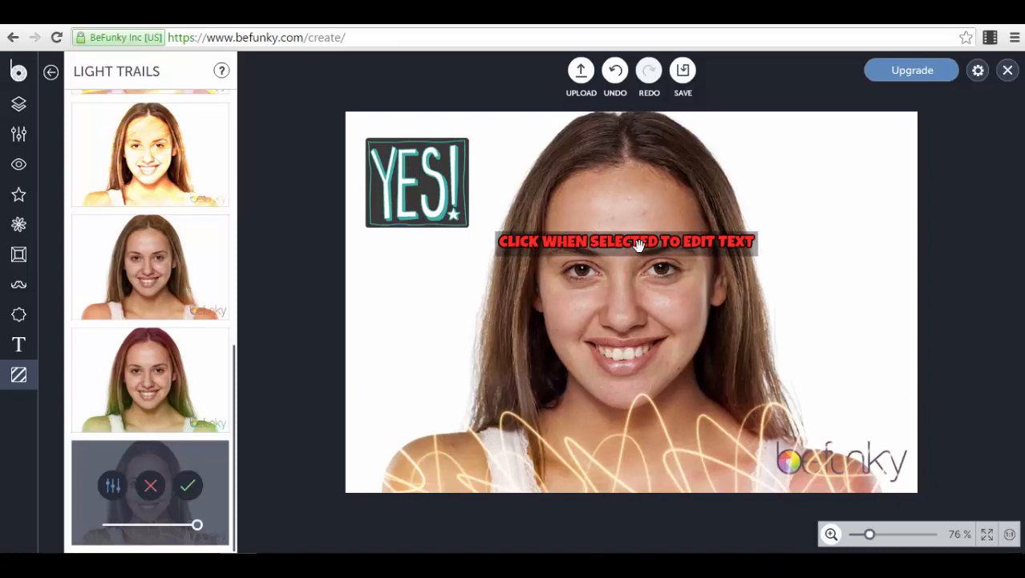
click(50, 74)
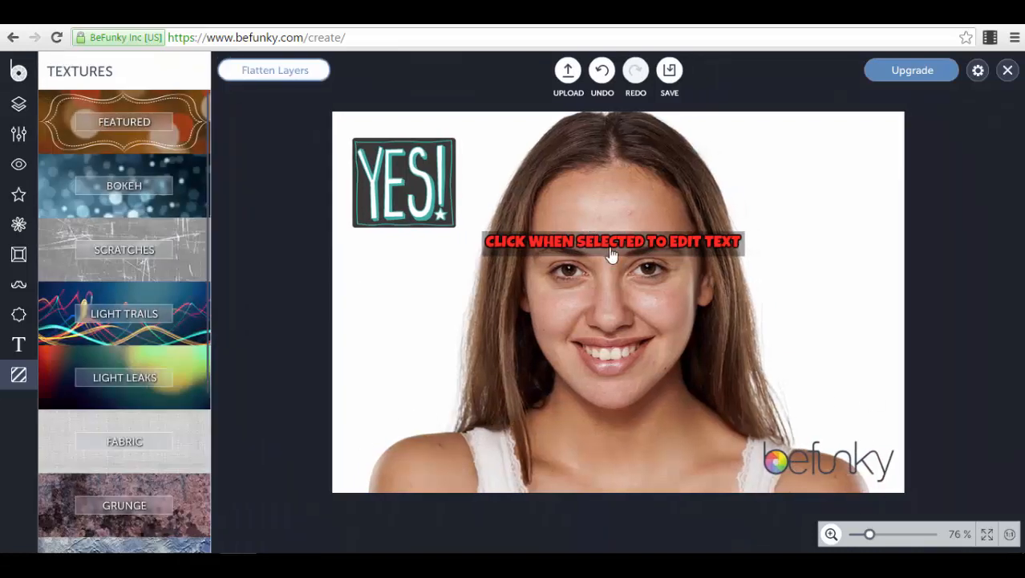
- Delete the red text layer from the portrait's forehead
click(607, 241)
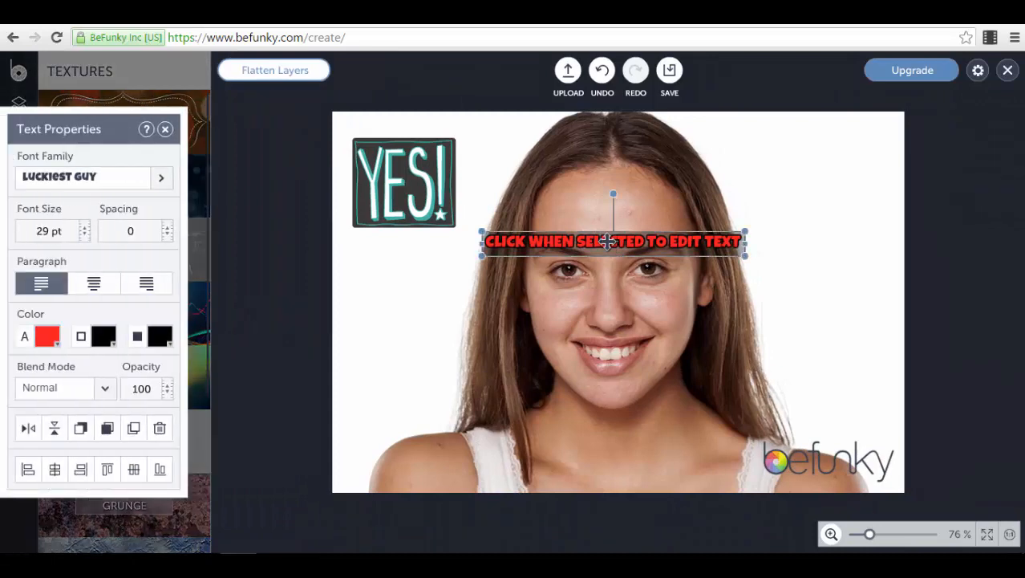
key(Delete)
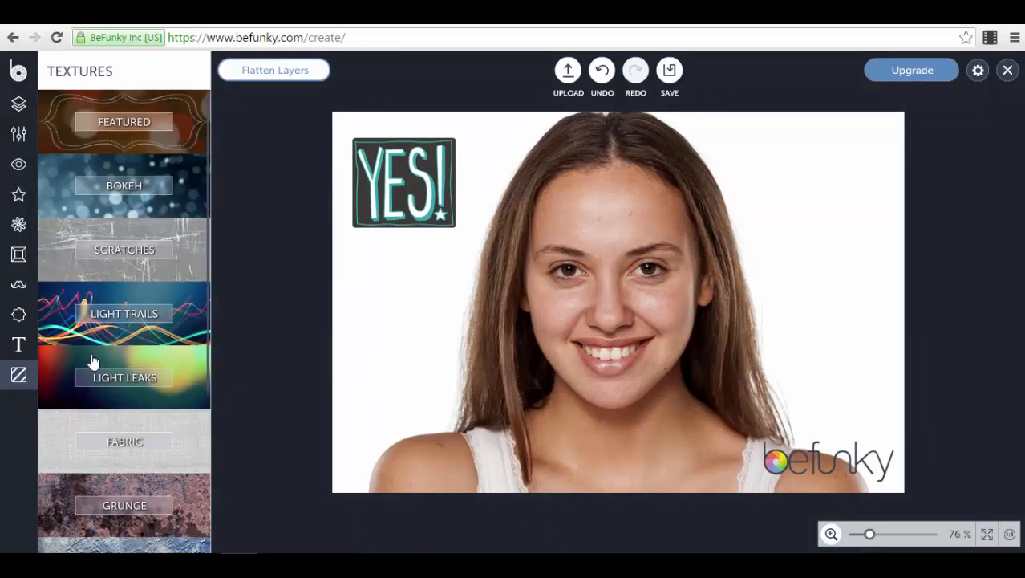